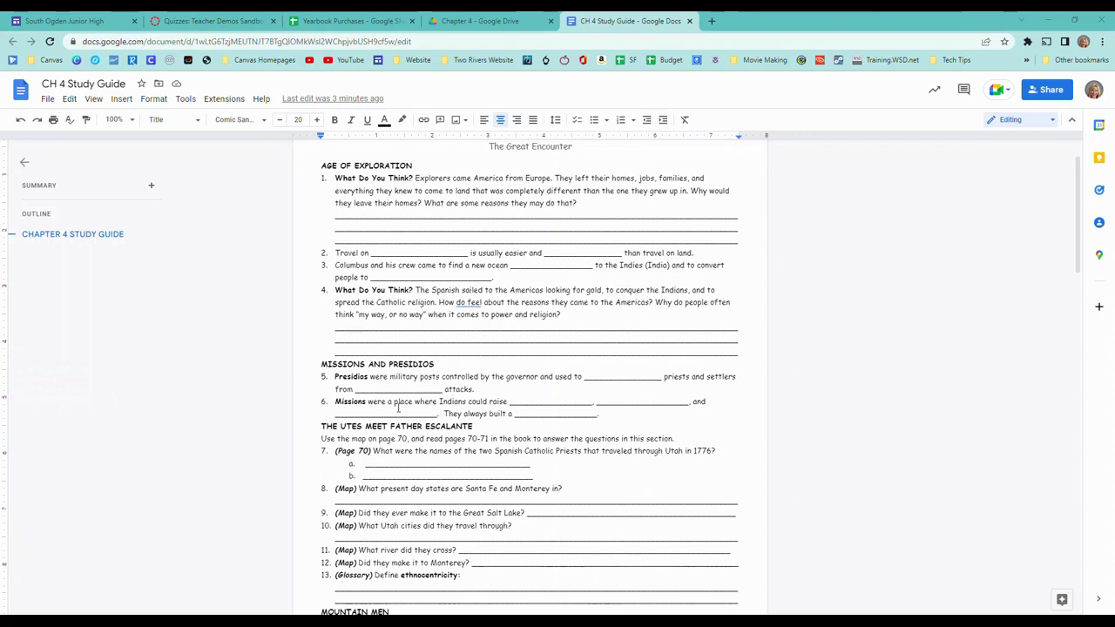
Switch to the Canvas Quizzes page and create a new quiz with the New Quizzes engine.
left_click(183, 21)
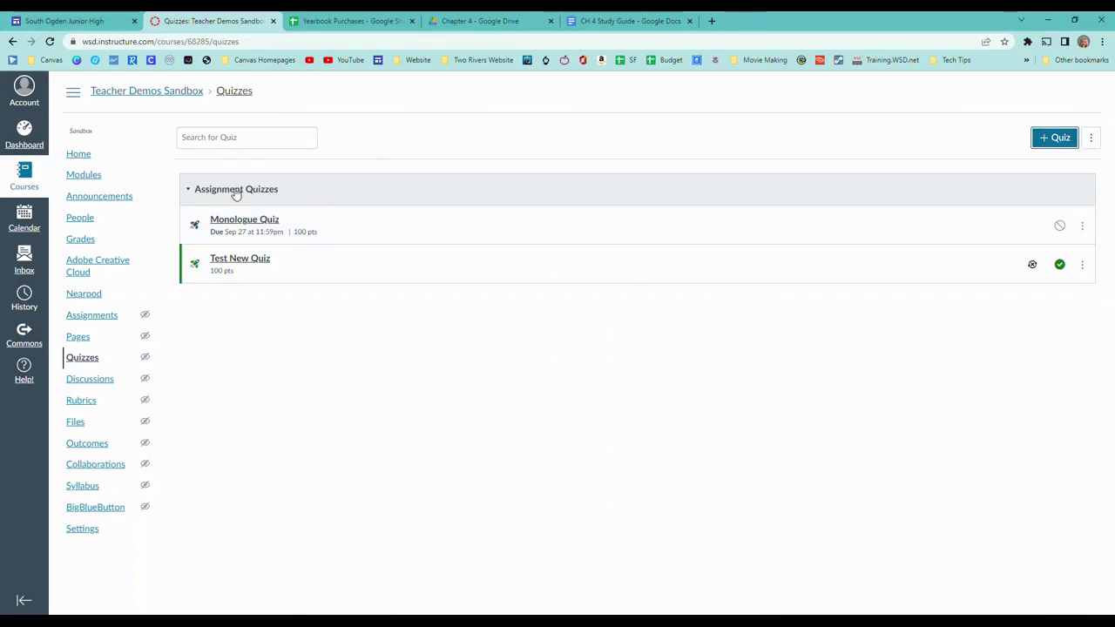
left_click(1056, 139)
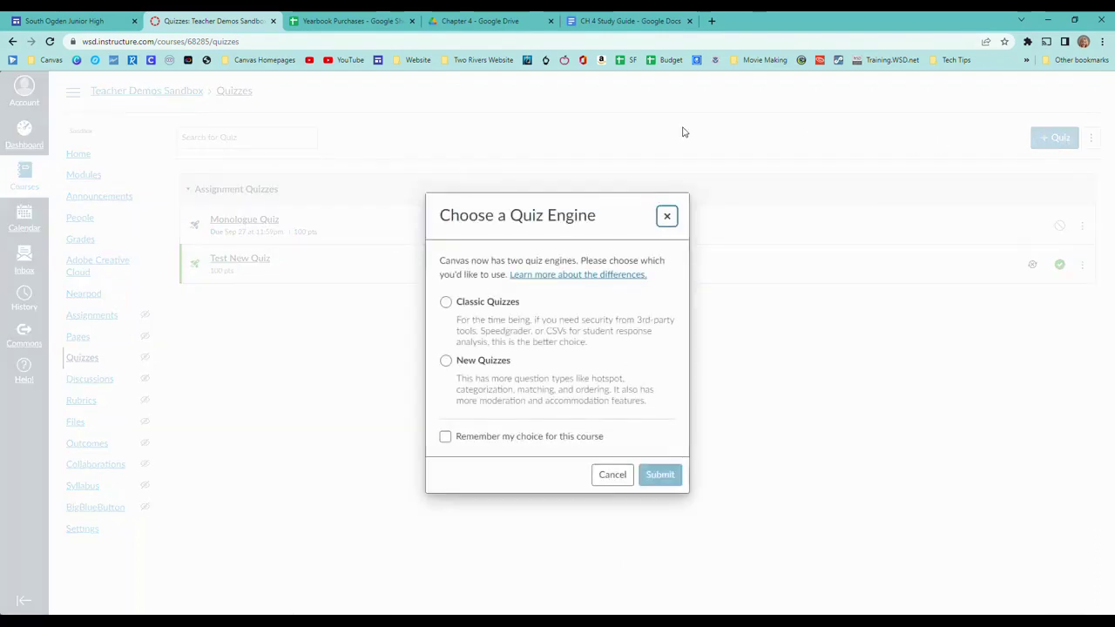
left_click(445, 361)
left_click(669, 475)
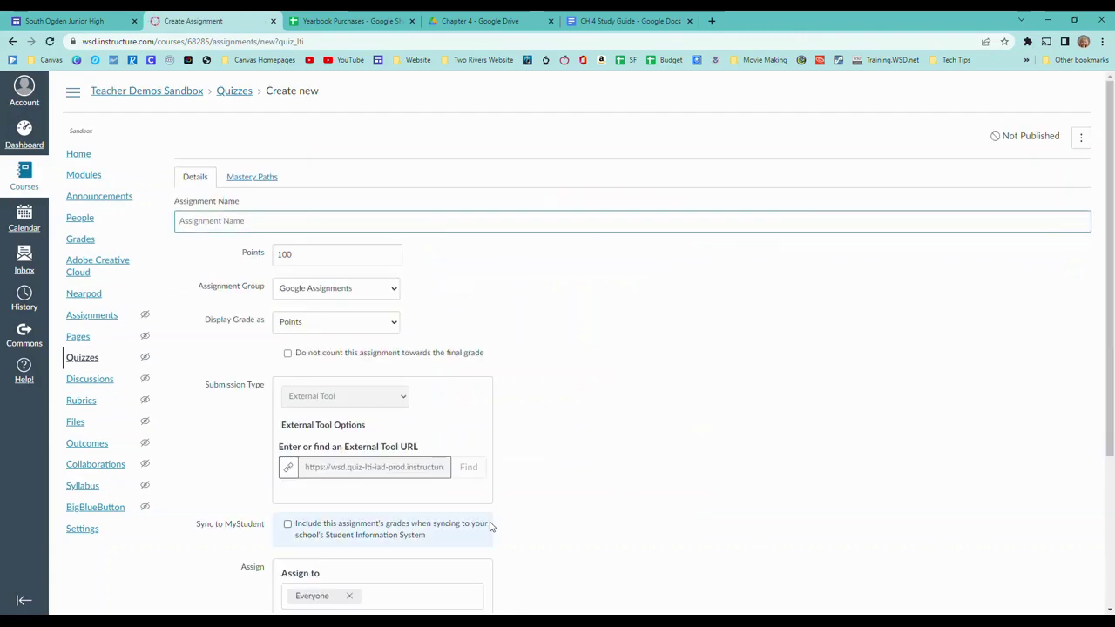
Name the quiz "Chapter 4 Utah Studies Incomplete Notes" and open it for building.
scroll(533, 484, "down", 2)
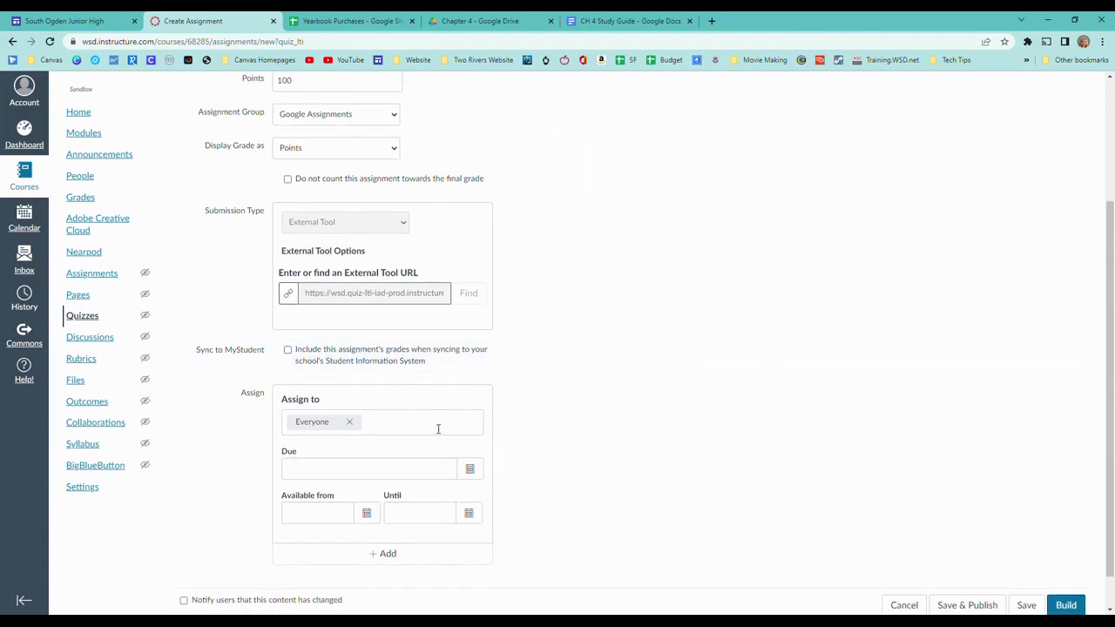
scroll(613, 450, "up", 2)
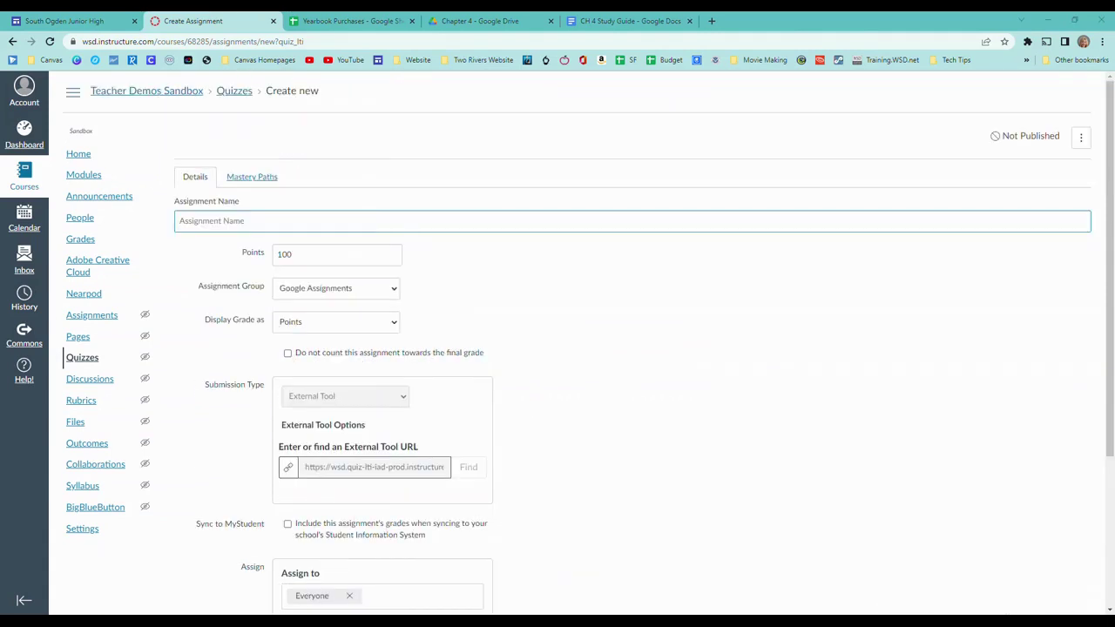
scroll(612, 450, "down", 3)
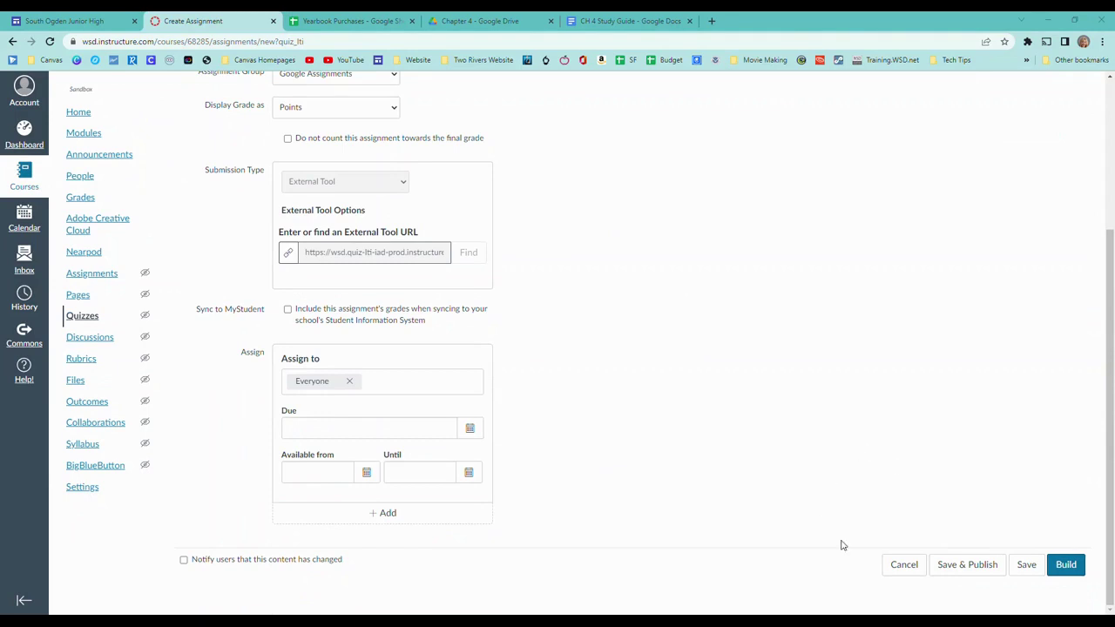
left_click(1068, 565)
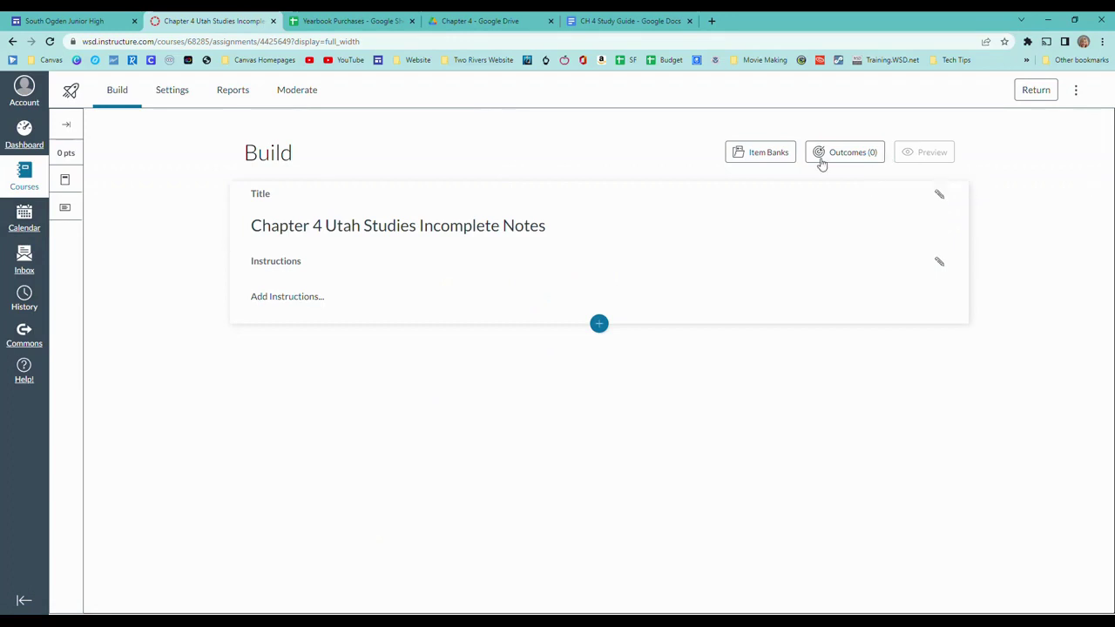
Add a Fill in the Blank question titled "Vocab Word for Chapter 4".
left_click(600, 325)
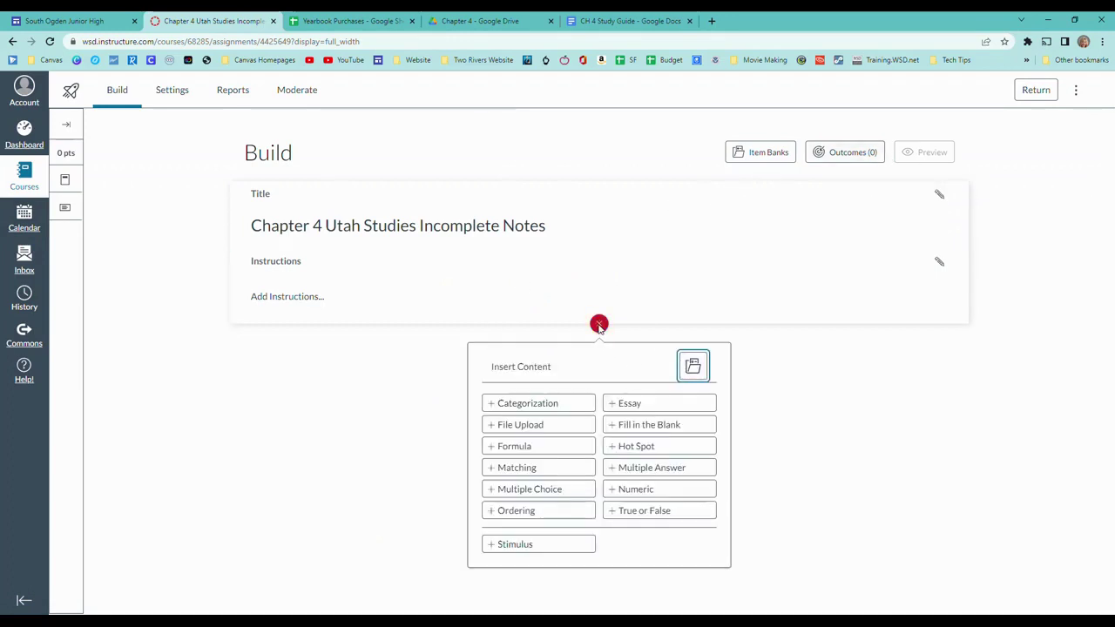
left_click(642, 426)
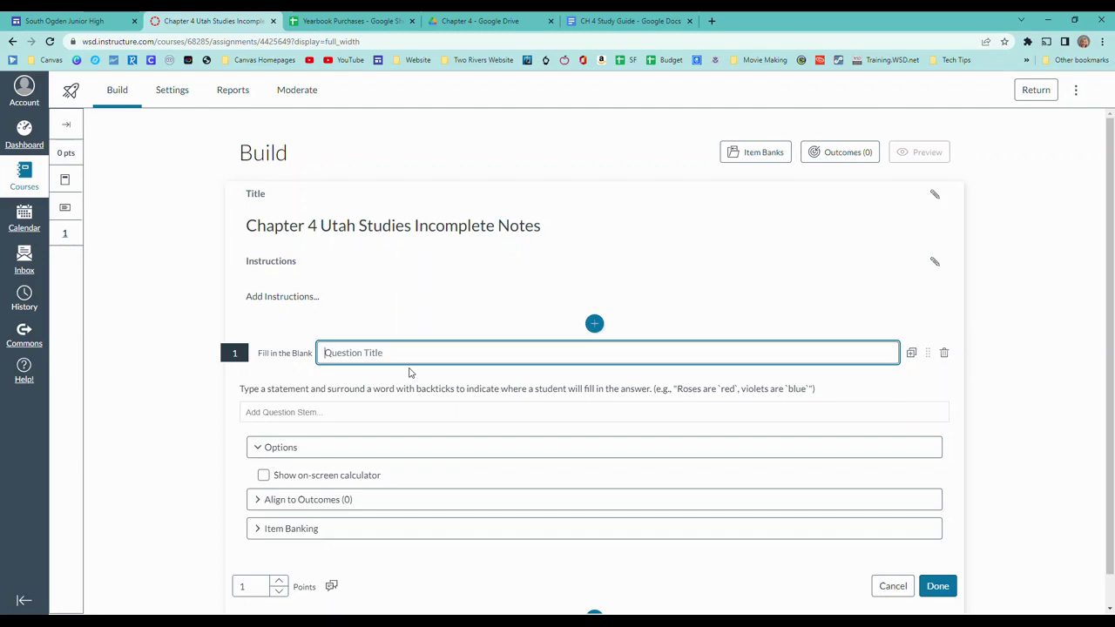
type("Vocab")
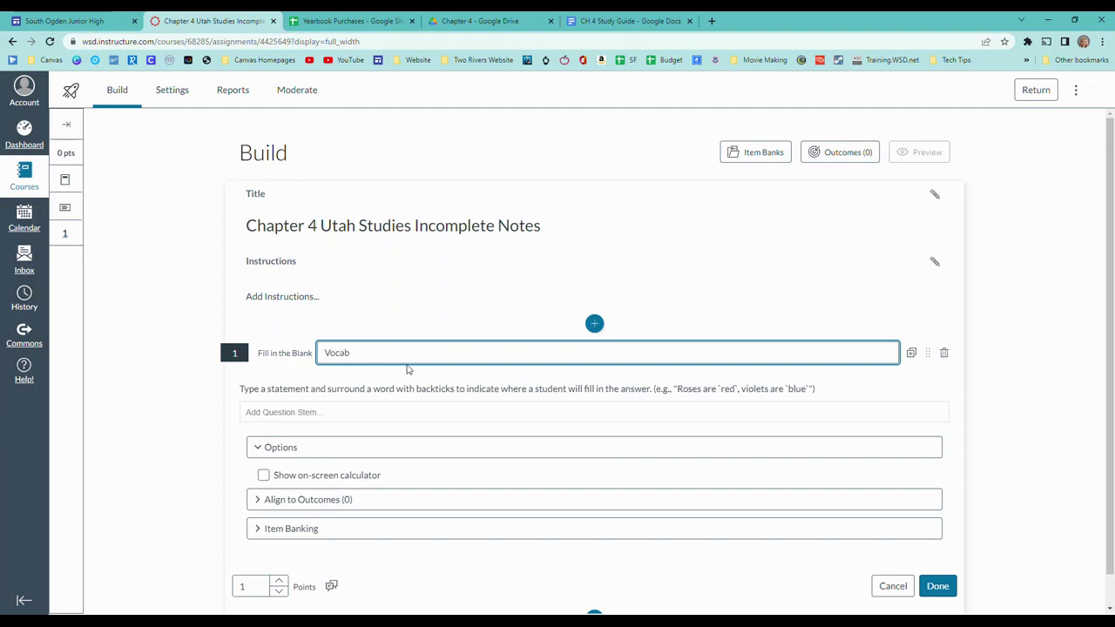
type(" Word for Chapter 4")
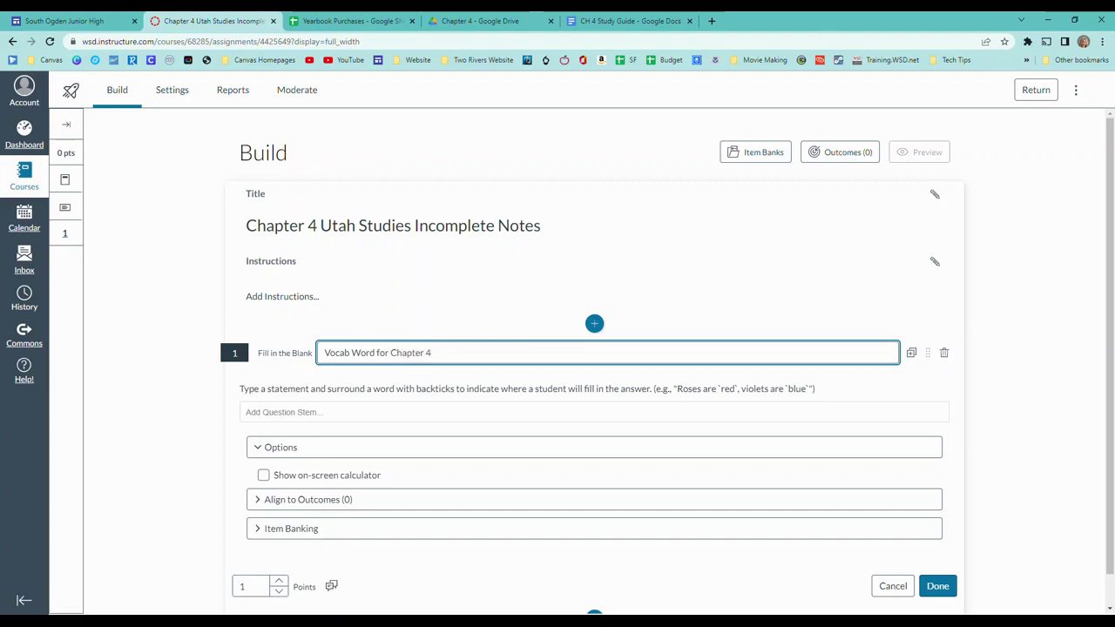
Write the question stem "`Comply` to act according to requests , demands, or conditions", with backticks marking Comply as the blank.
left_click_drag(1112, 435, 1111, 470)
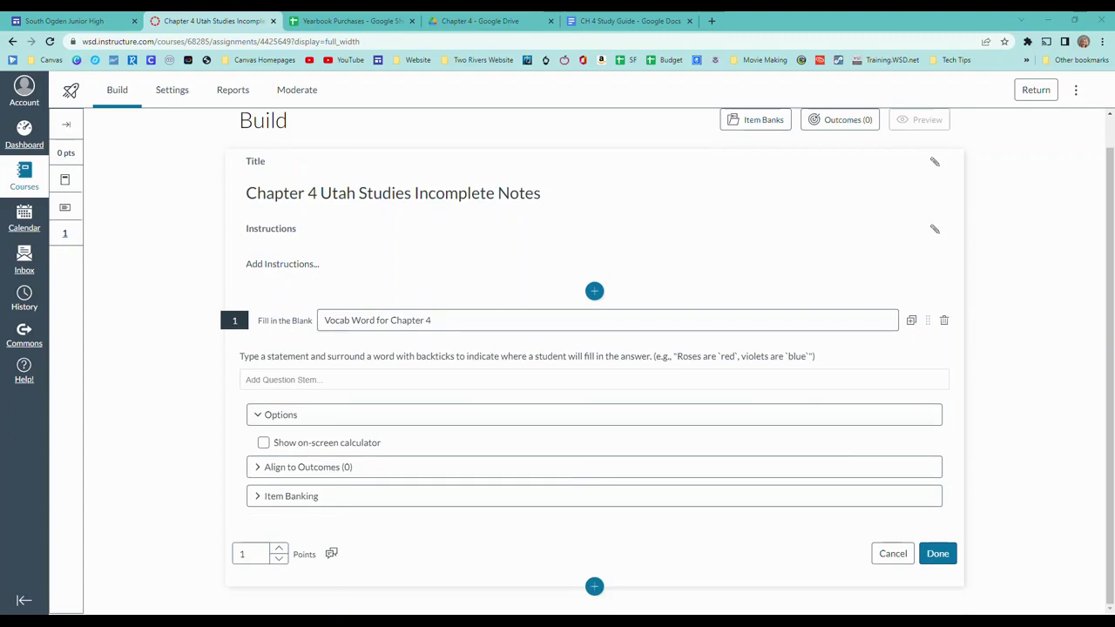
left_click(281, 380)
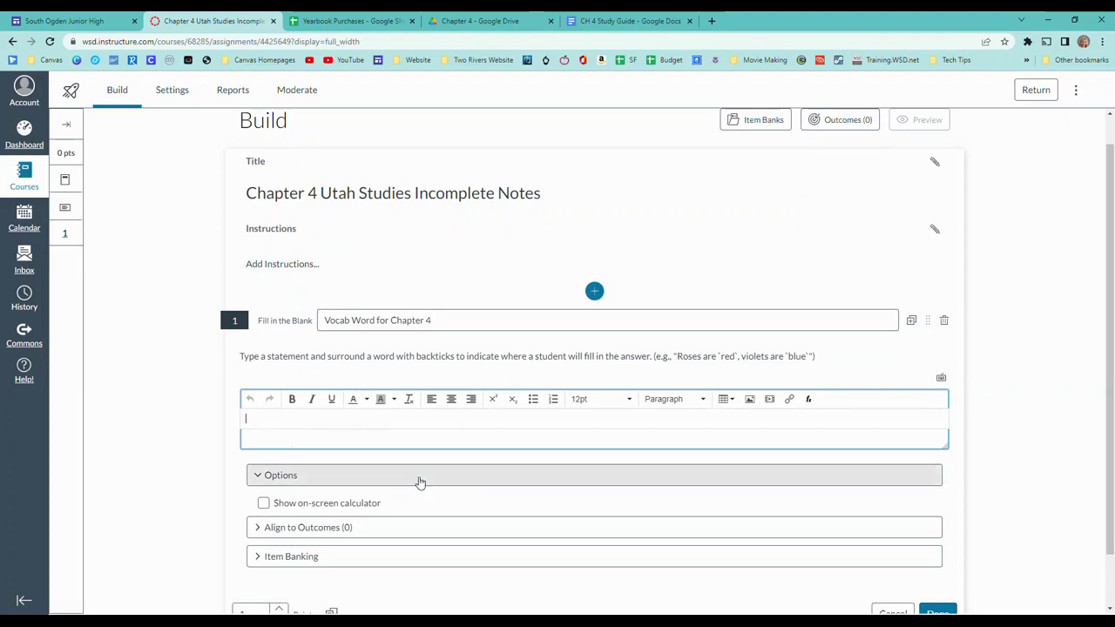
type("Comply")
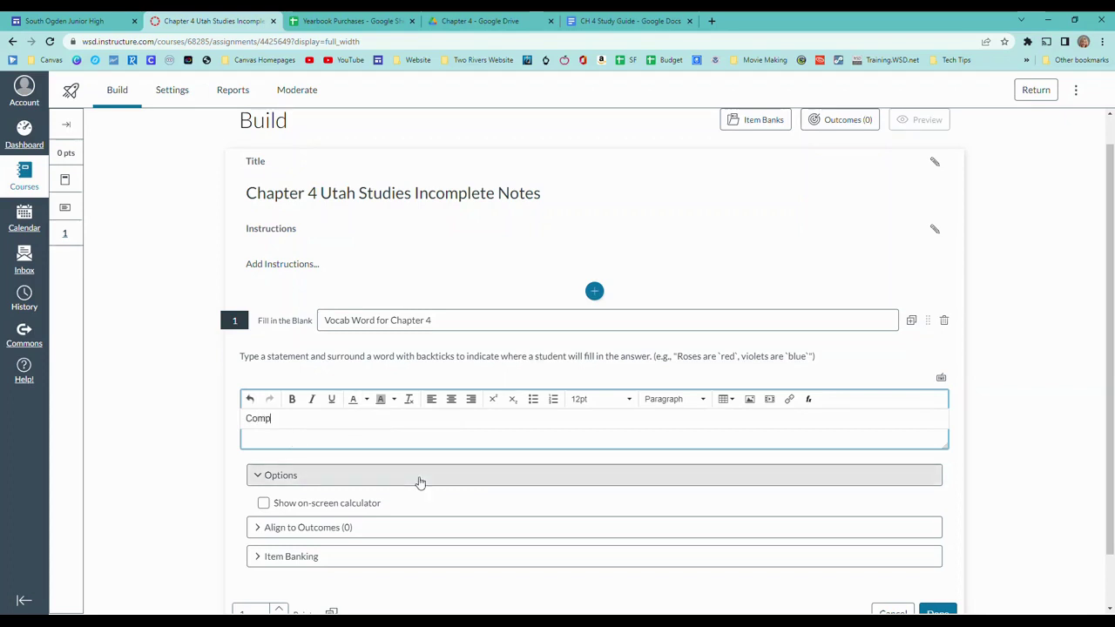
left_click(246, 418)
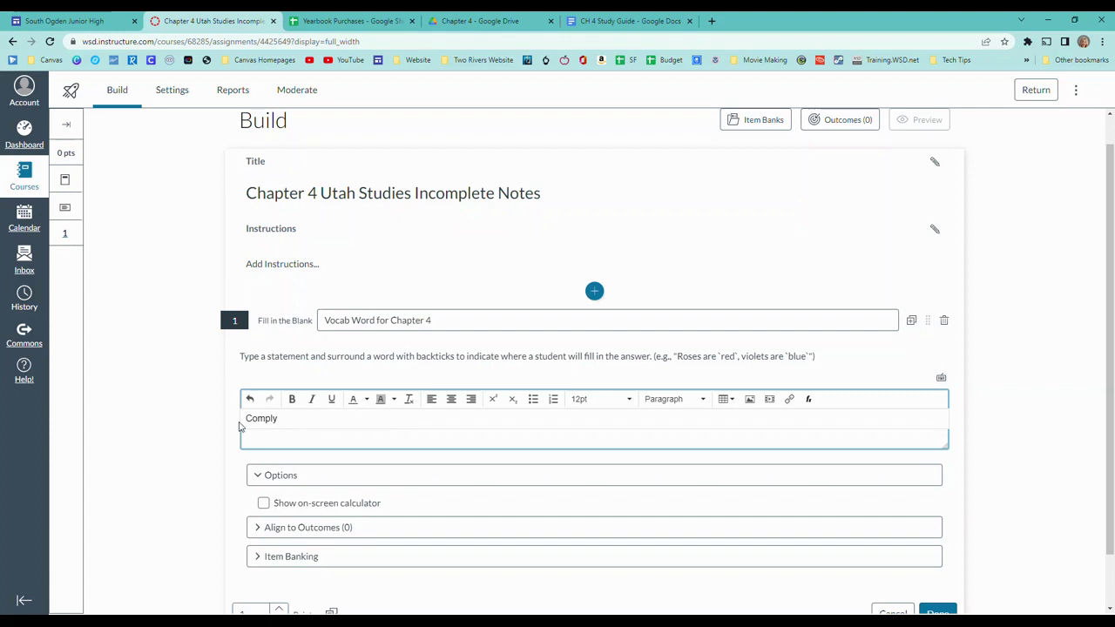
type("`")
left_click(284, 419)
type("`")
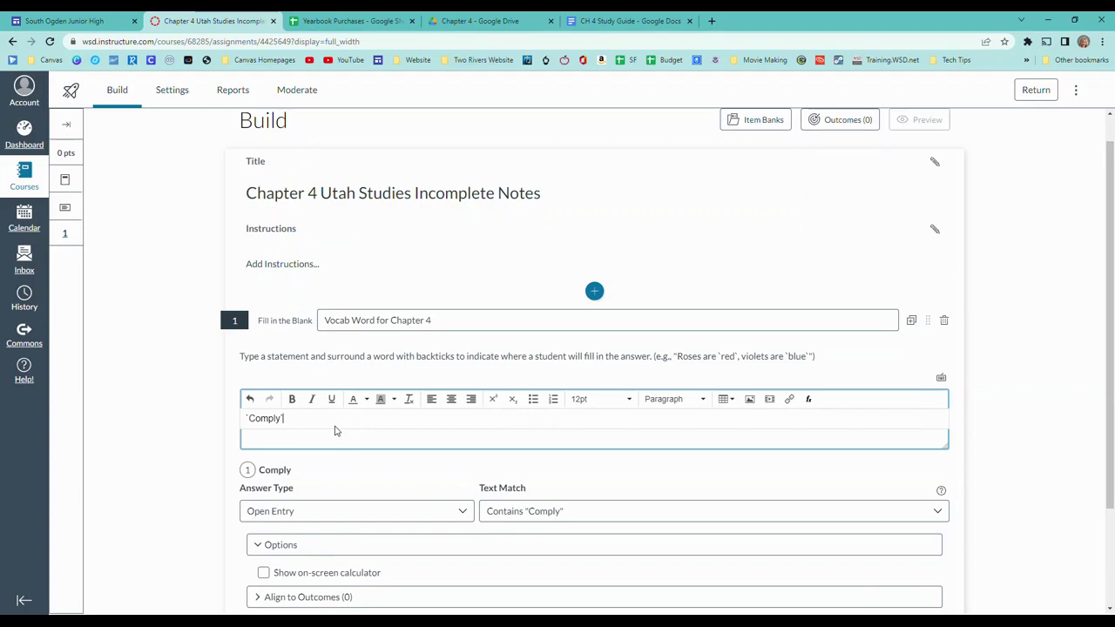
type("to act according to requests , demands, or conditions")
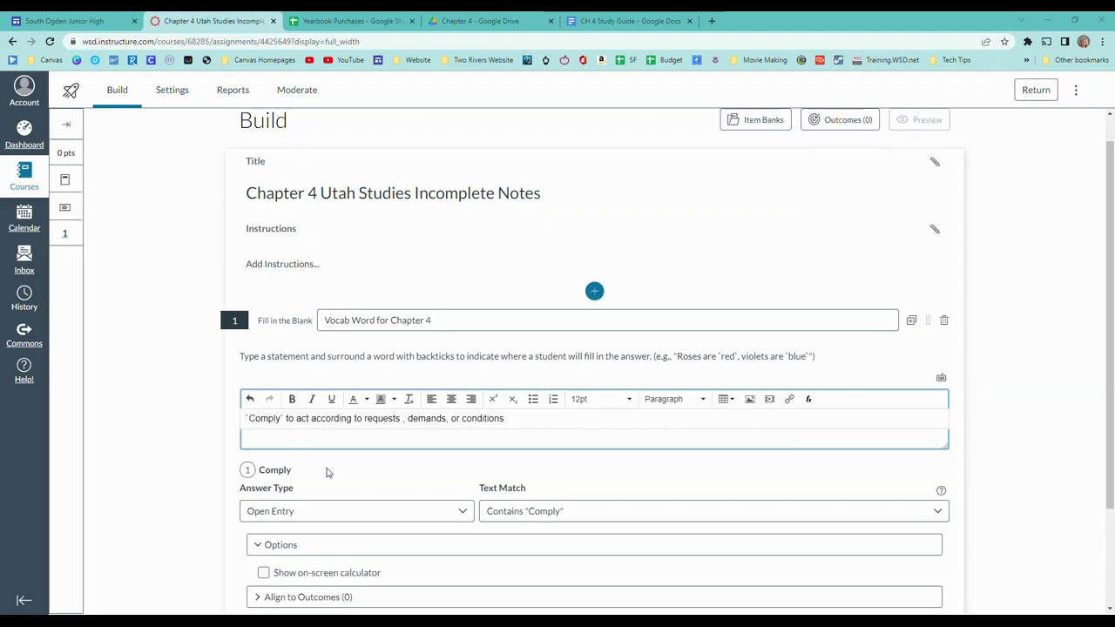
Set the Comply blank's text match to Close Enough with Spelling Only (Ignore Case) enabled.
scroll(327, 472, "down", 2)
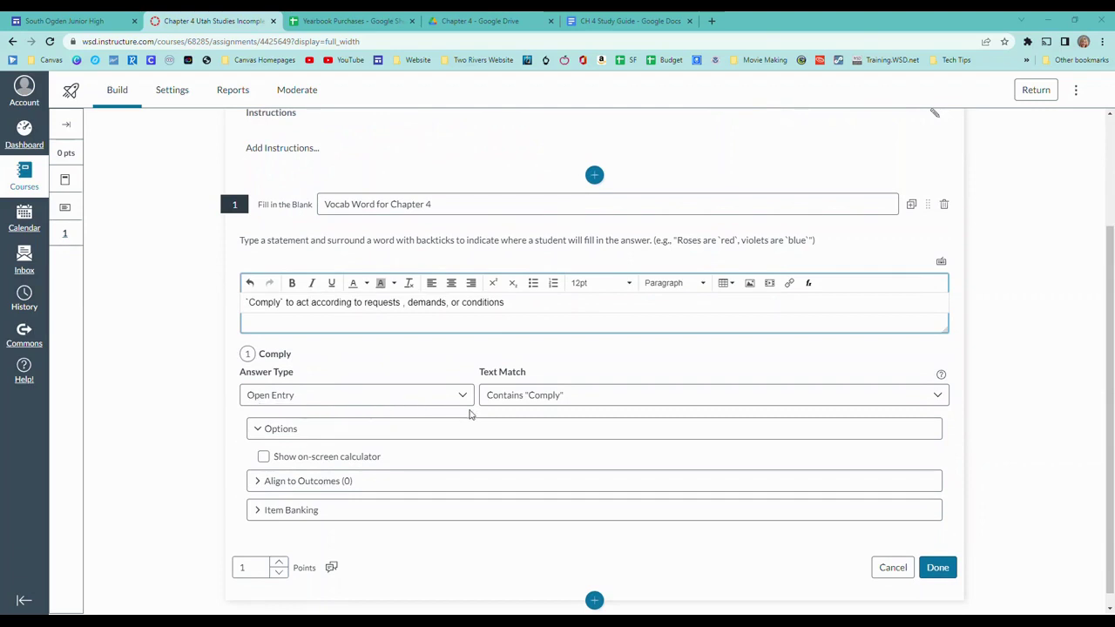
left_click(543, 401)
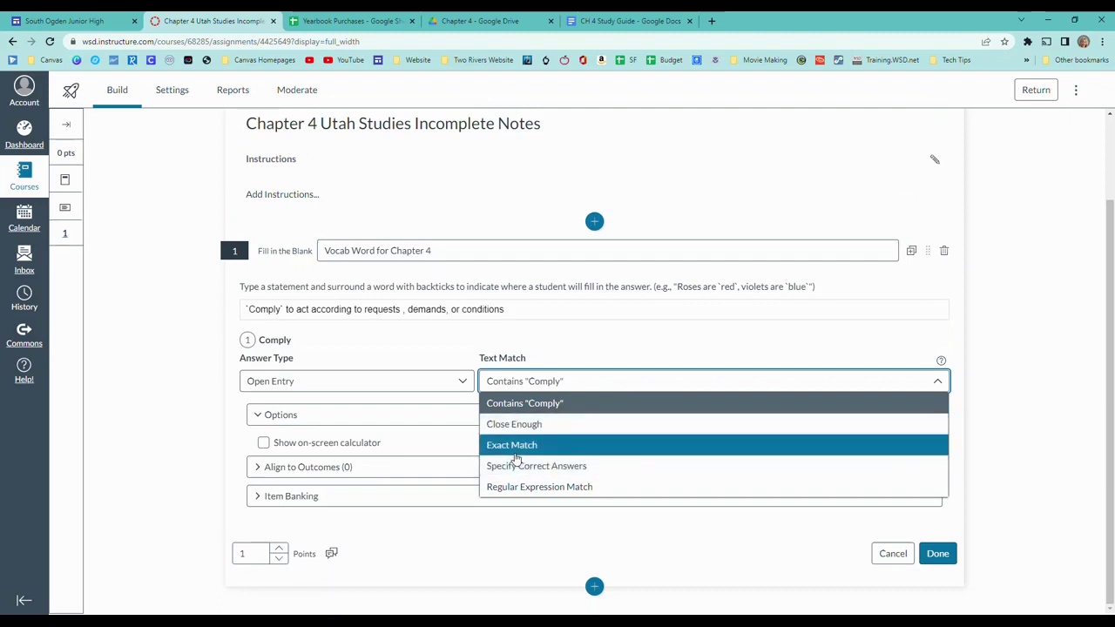
left_click(524, 425)
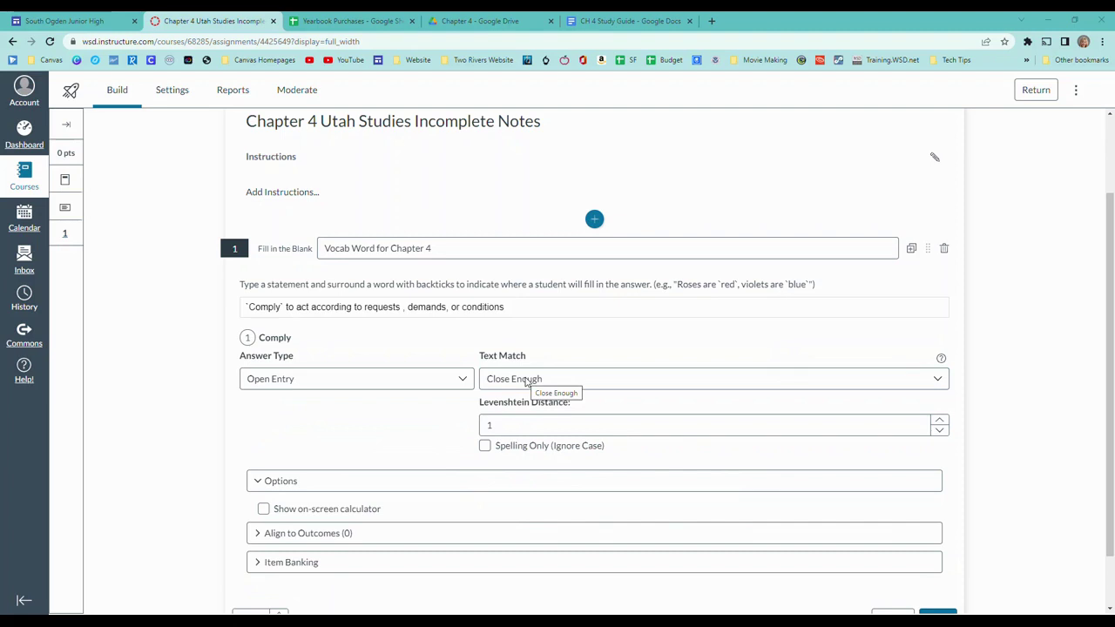
left_click(484, 447)
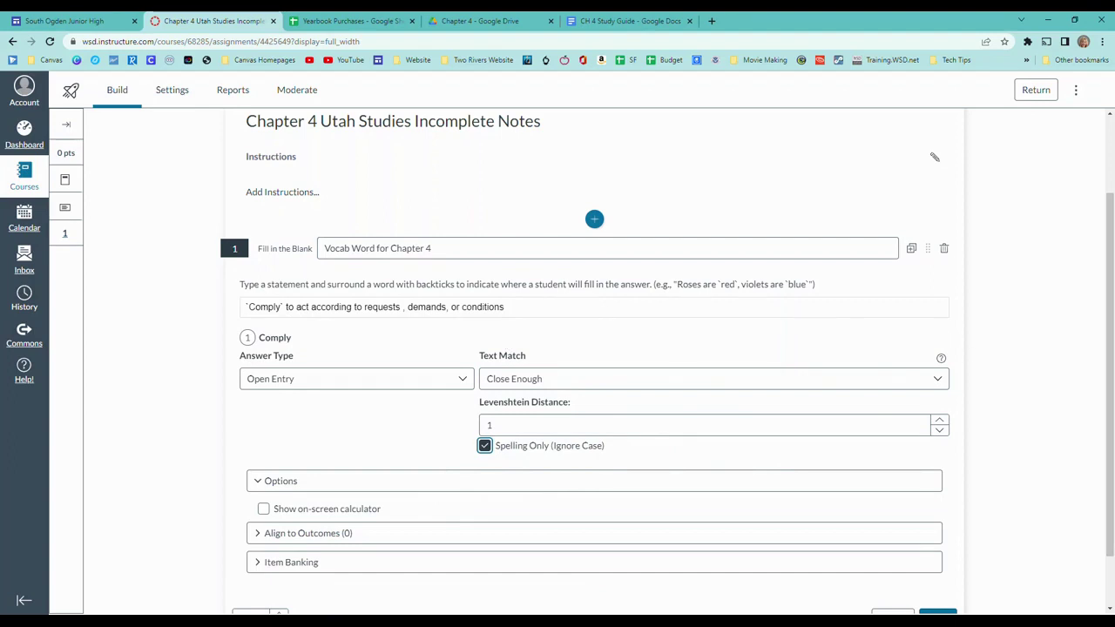
Make the vocab question worth 10 points, leave its student feedback blank, and save the question.
scroll(600, 331, "down", 1)
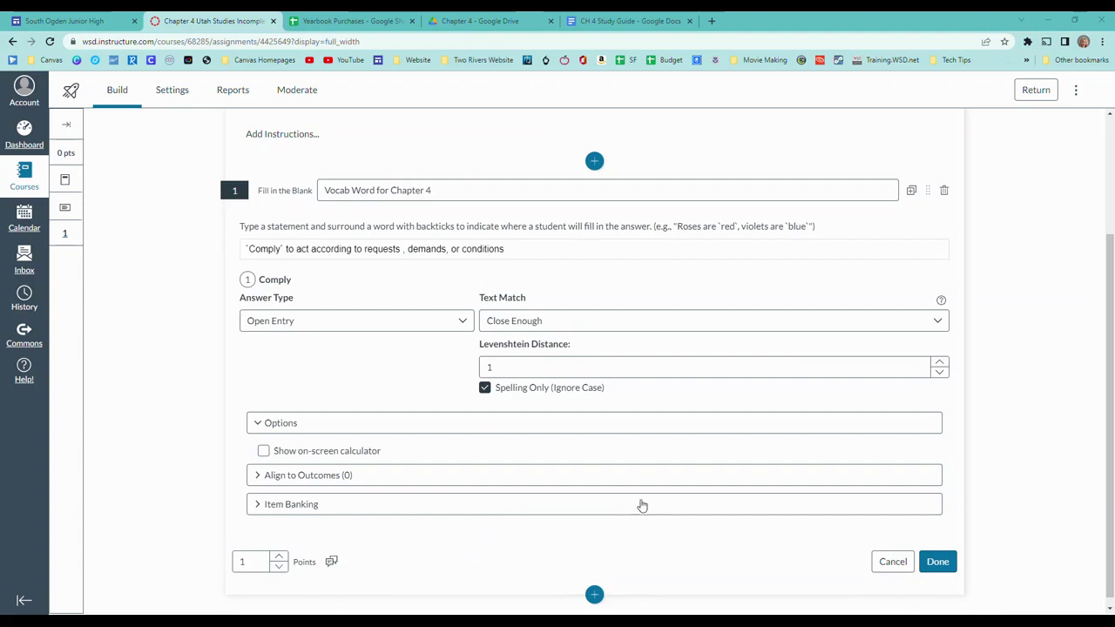
left_click(251, 561)
type("0")
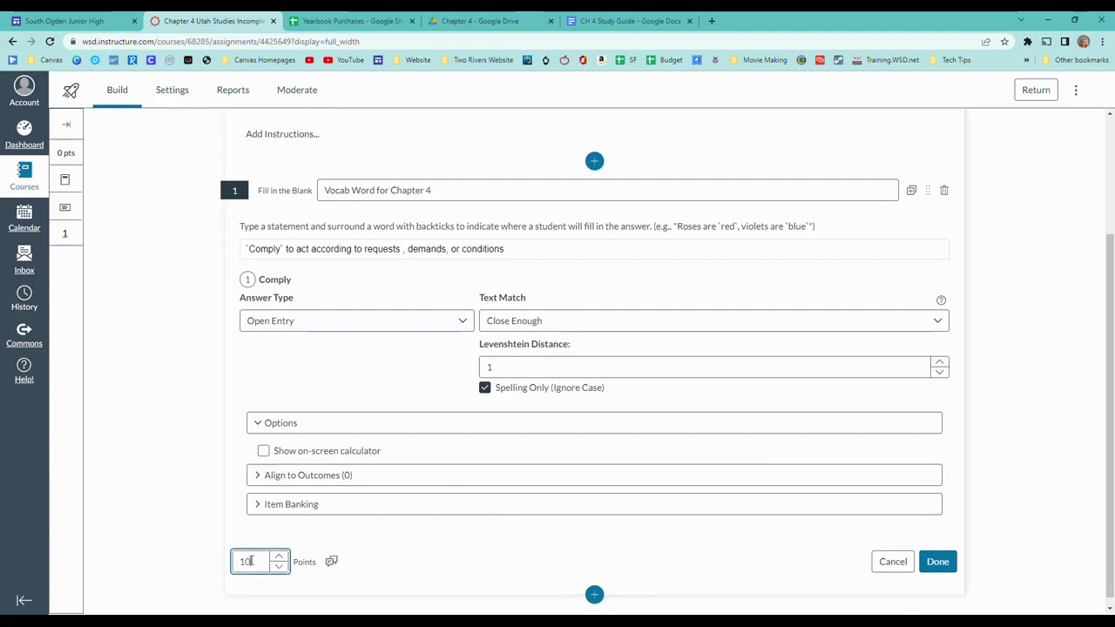
left_click(331, 562)
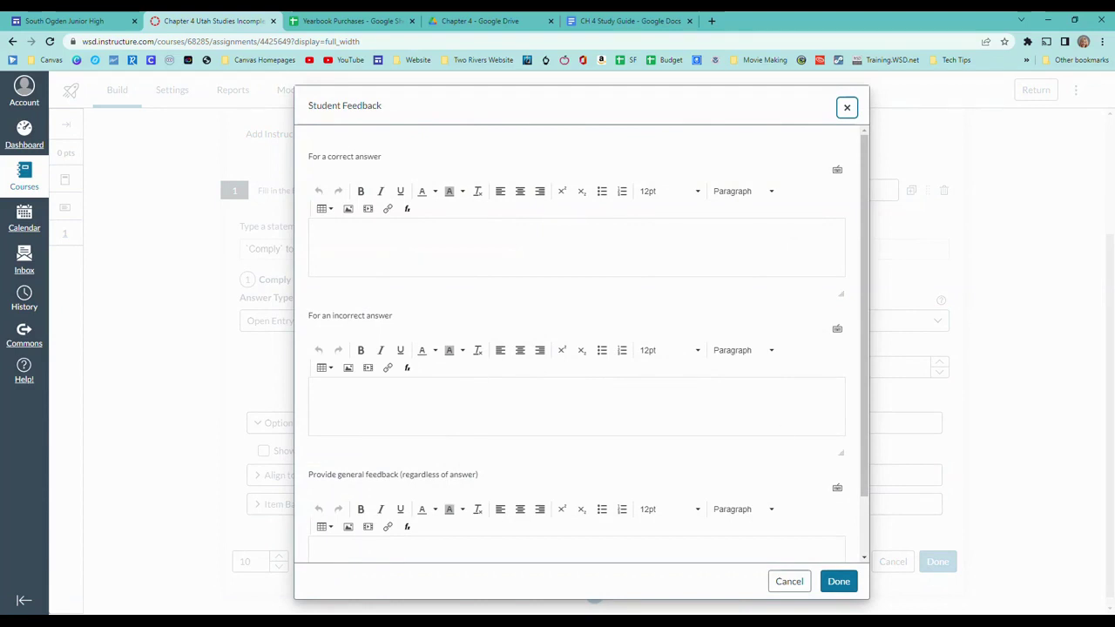
left_click(839, 588)
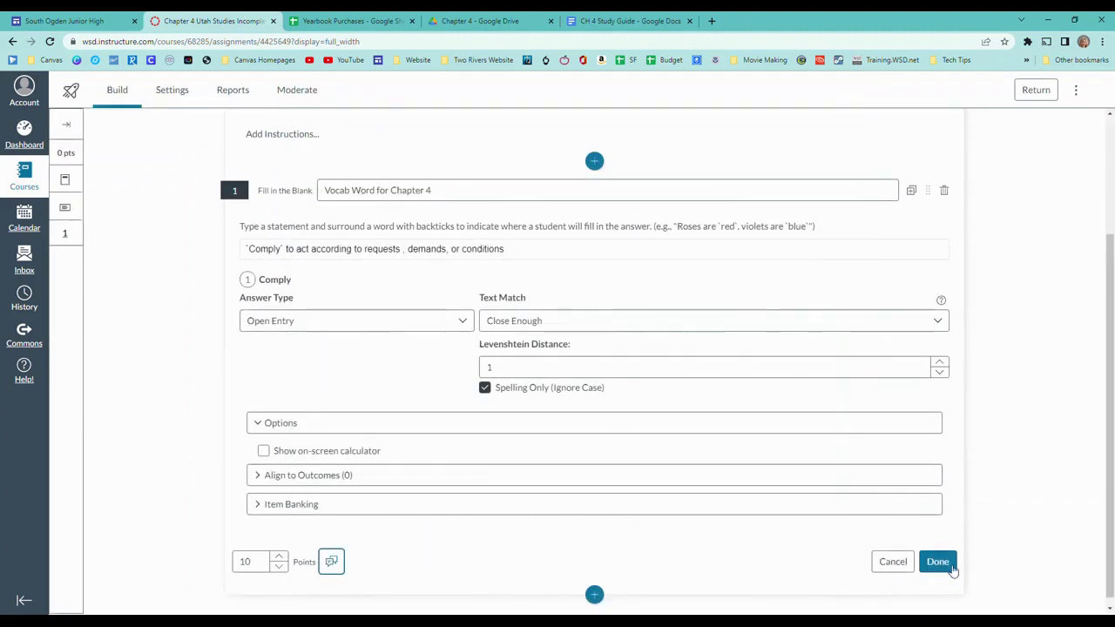
left_click(943, 563)
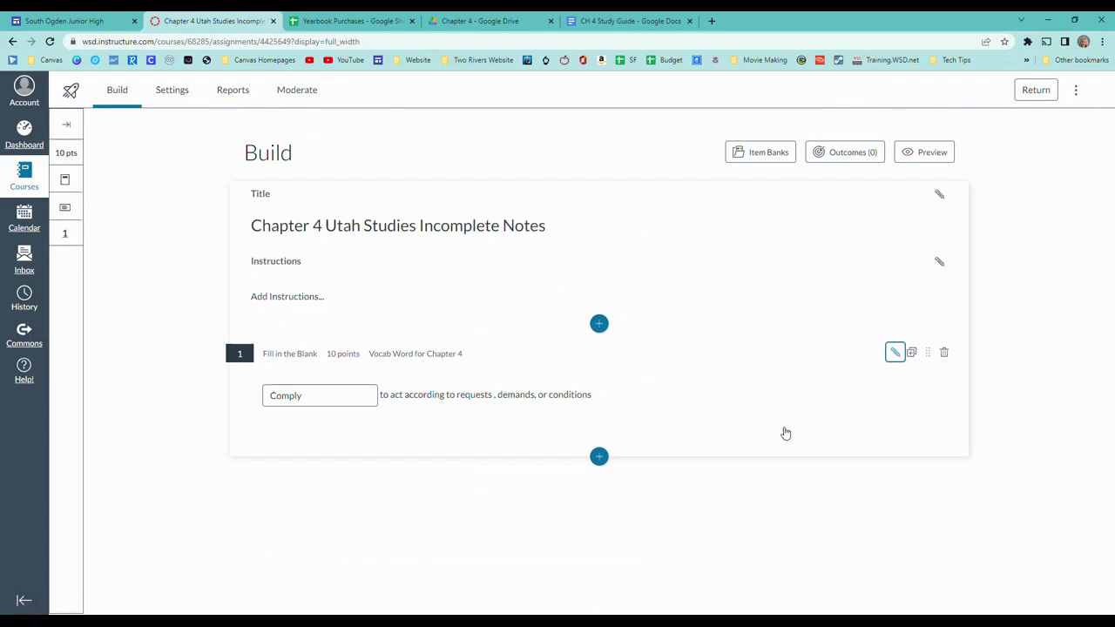
Add a second Fill in the Blank question below the vocab question and open its stem for editing.
left_click(599, 457)
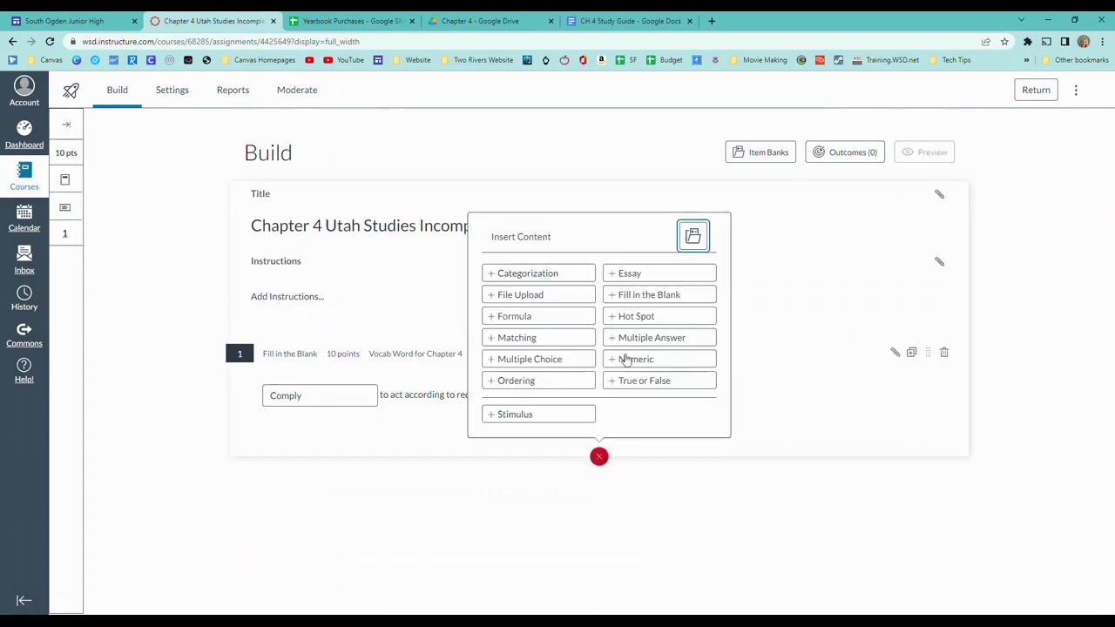
left_click(645, 295)
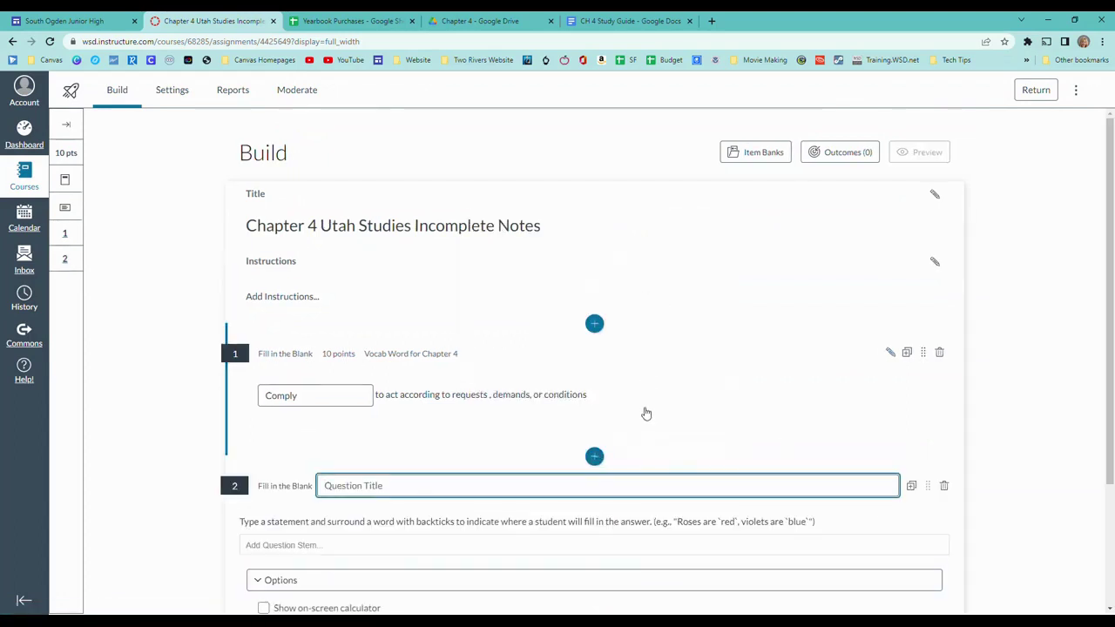
scroll(646, 415, "down", 2)
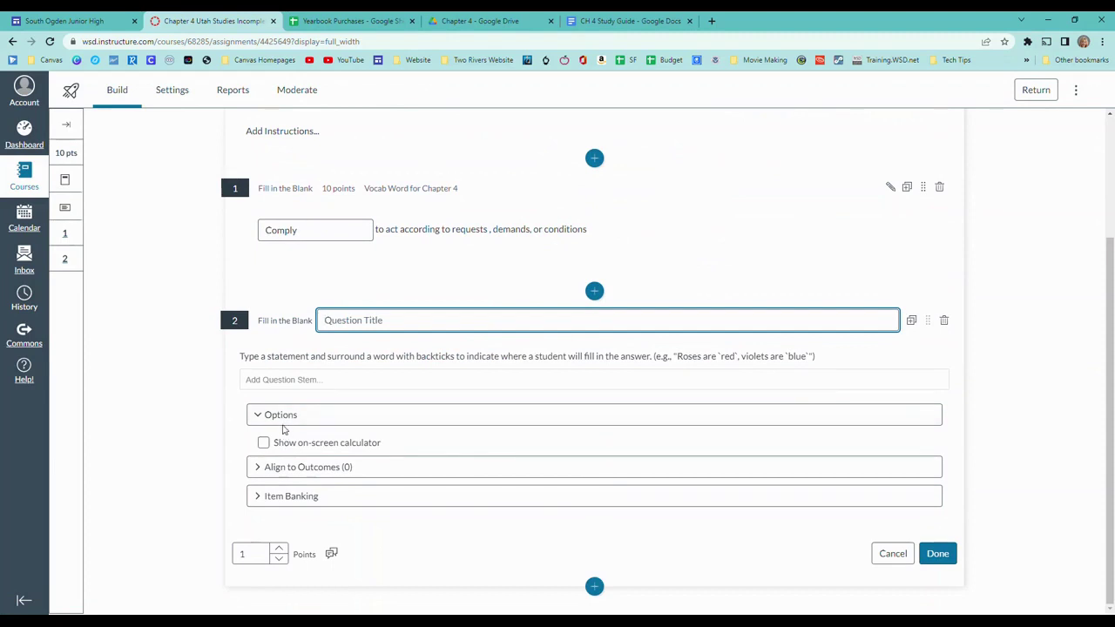
left_click(269, 380)
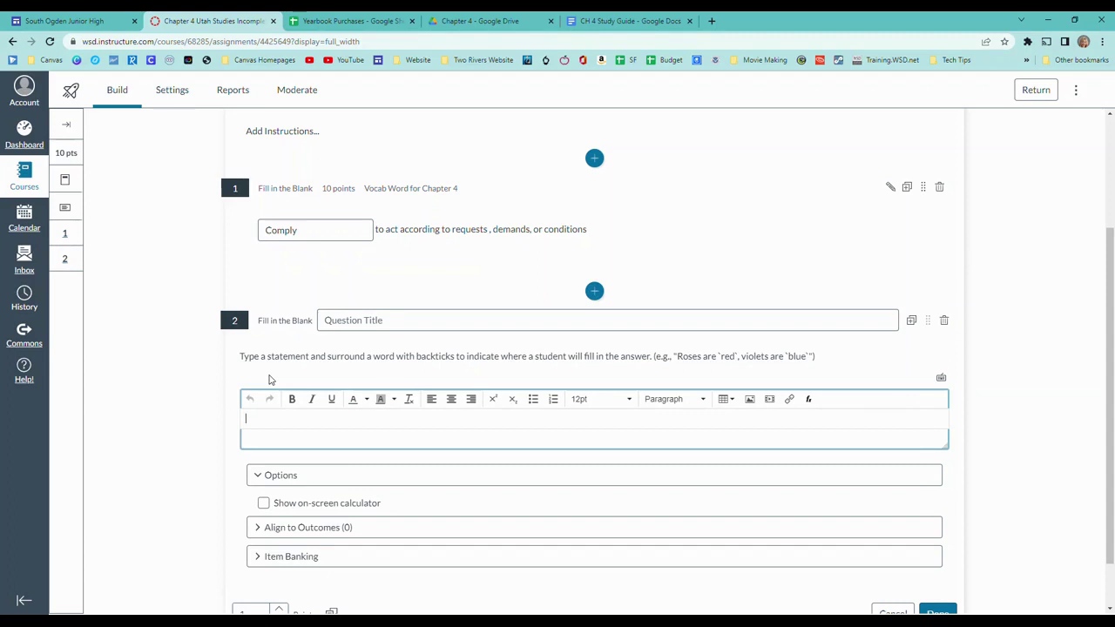
Copy the Presidios sentence (item 5) from the CH 4 Study Guide in Google Docs into question 2's stem in Canvas.
left_click(627, 21)
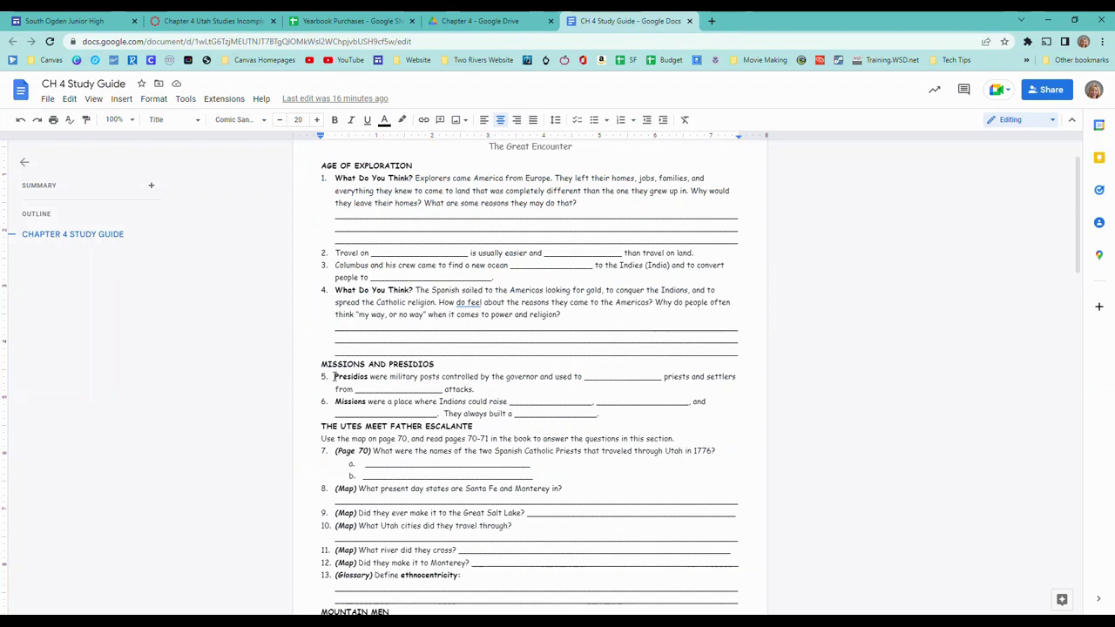
left_click_drag(335, 376, 357, 374)
left_click_drag(374, 377, 473, 393)
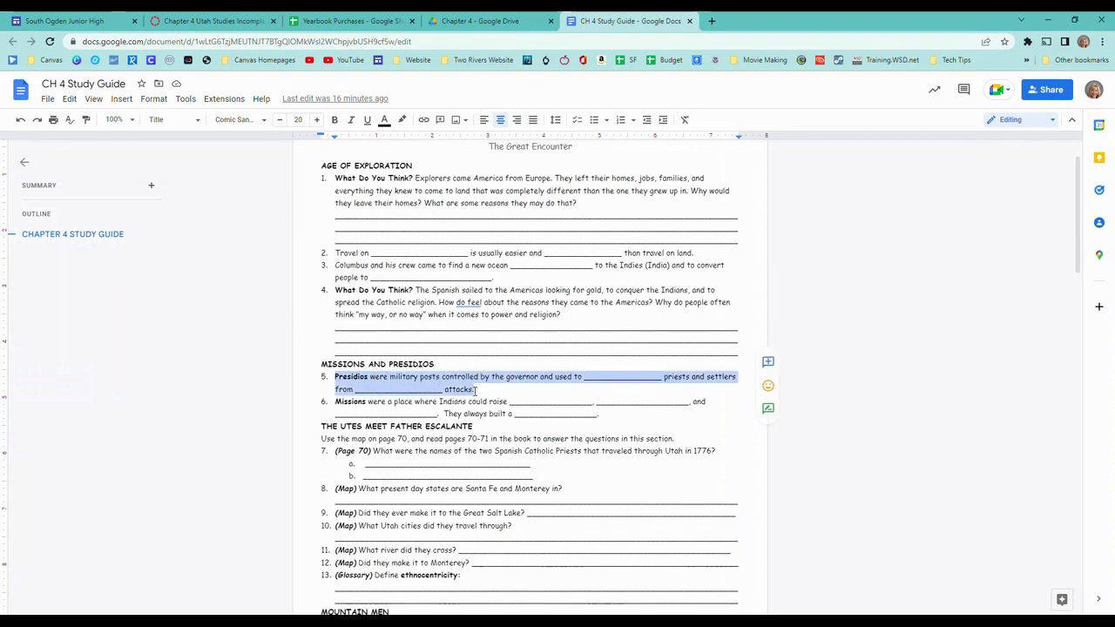
left_click(209, 21)
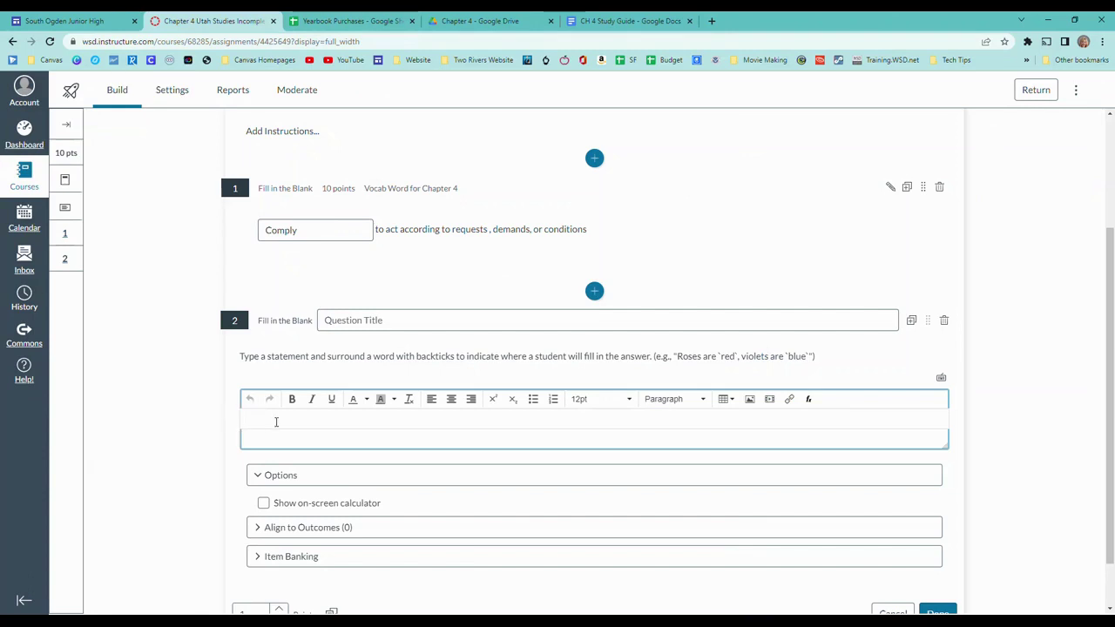
key("ctrl+v")
Replace the first underlined gap in the Presidios sentence with the fill-in answer `protect`, enclosed in backticks.
left_click_drag(575, 420, 495, 421)
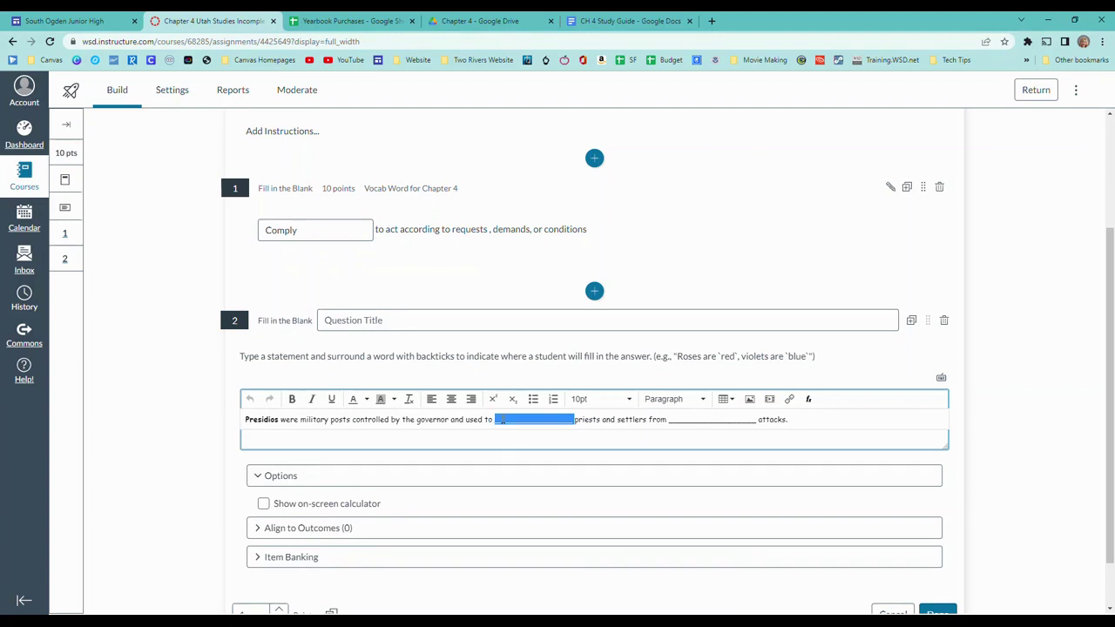
key("BackSpace")
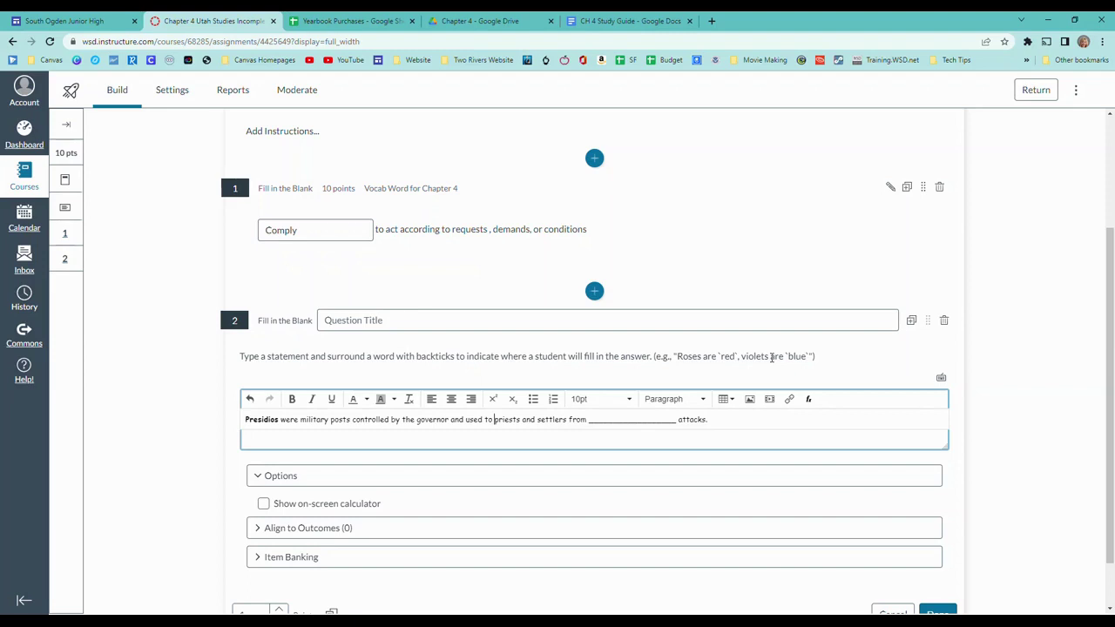
type("`")
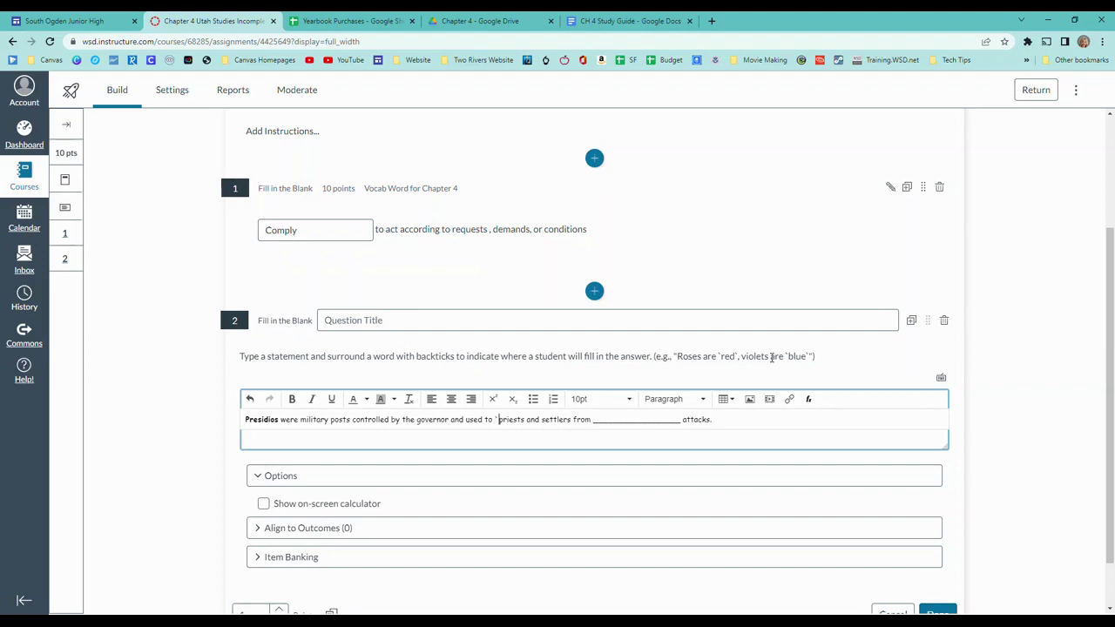
type("protect` pr")
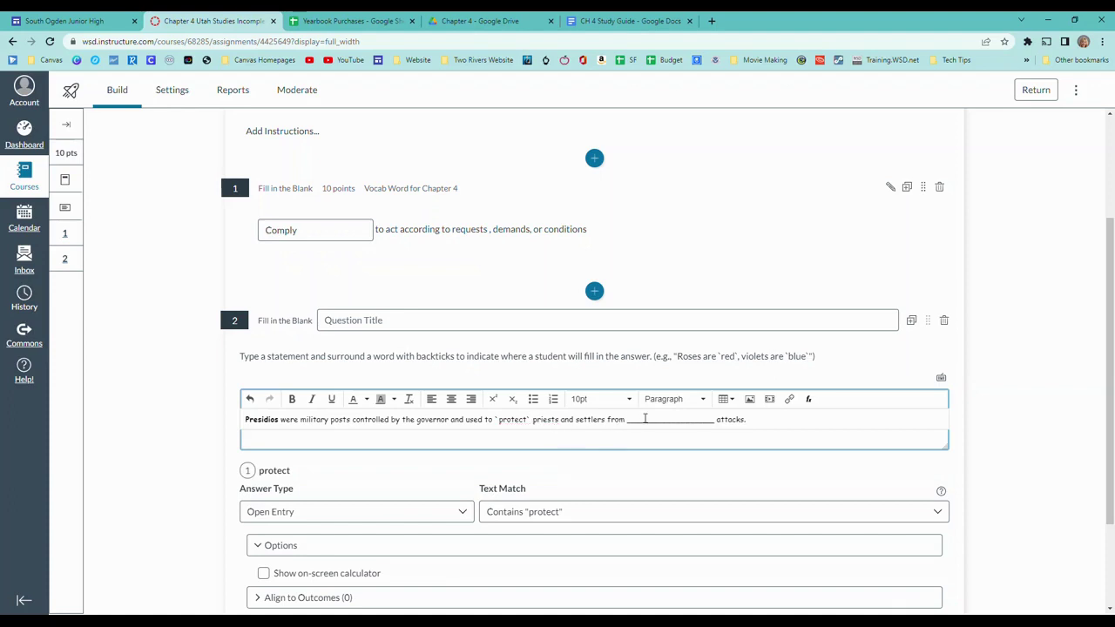
Replace the remaining gap before "attacks" with the fill-in answer `Native American`, enclosed in backticks, and finish editing the stem.
left_click_drag(715, 422, 627, 422)
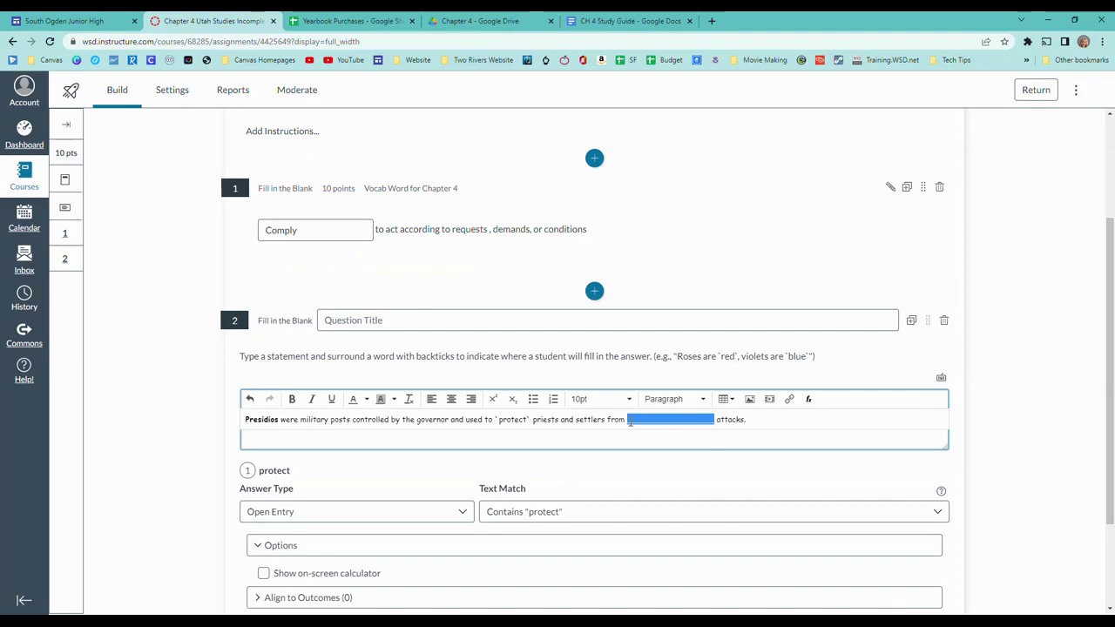
key("BackSpace")
type("Native American")
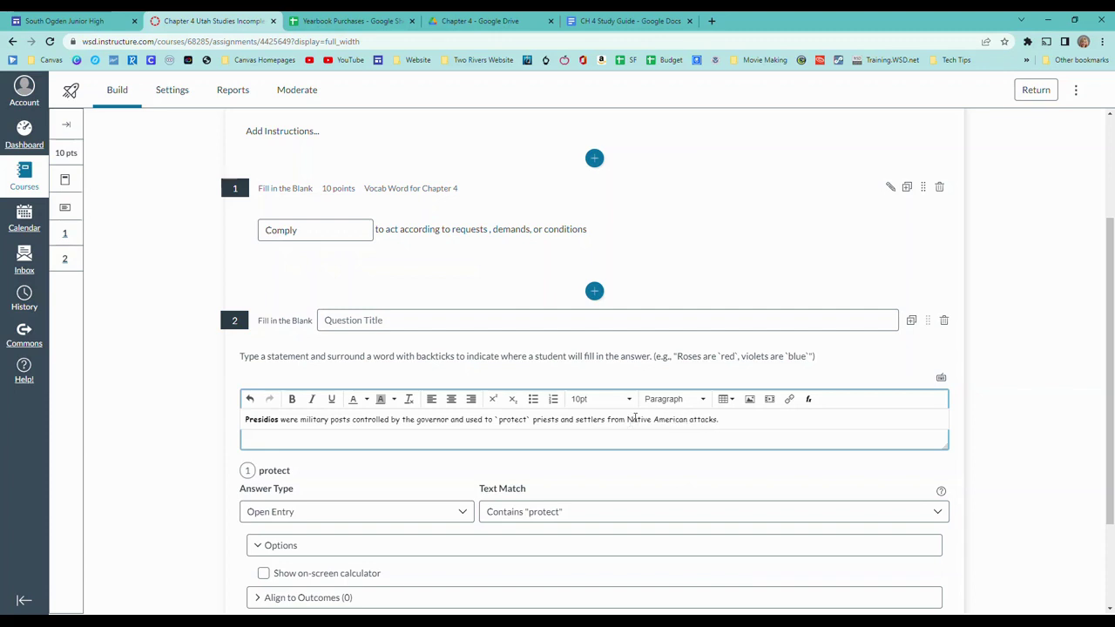
type("`")
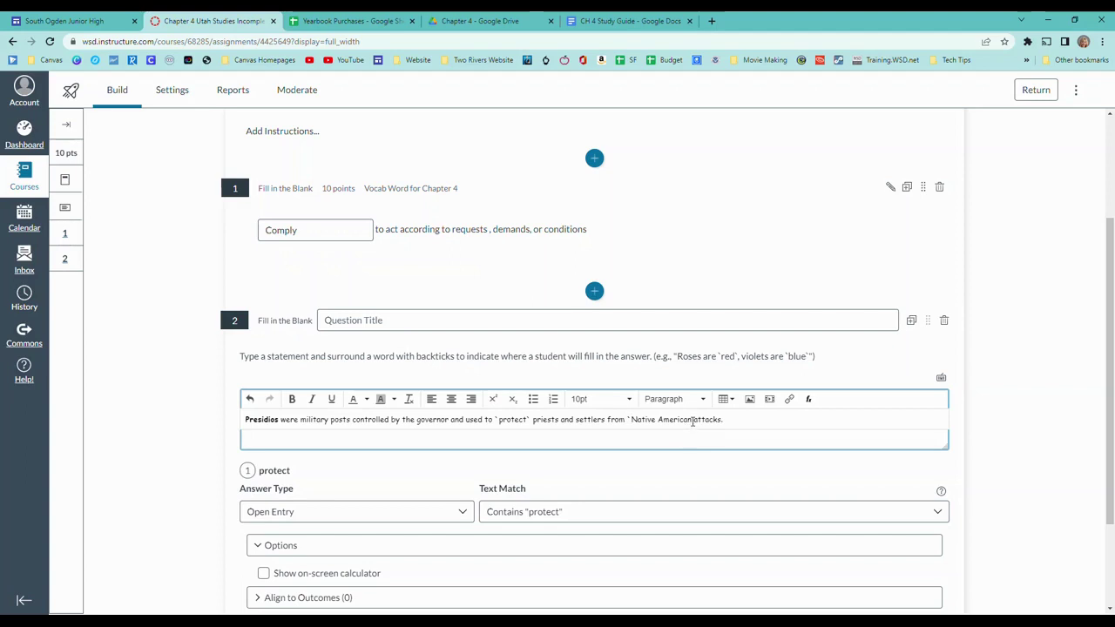
type("`")
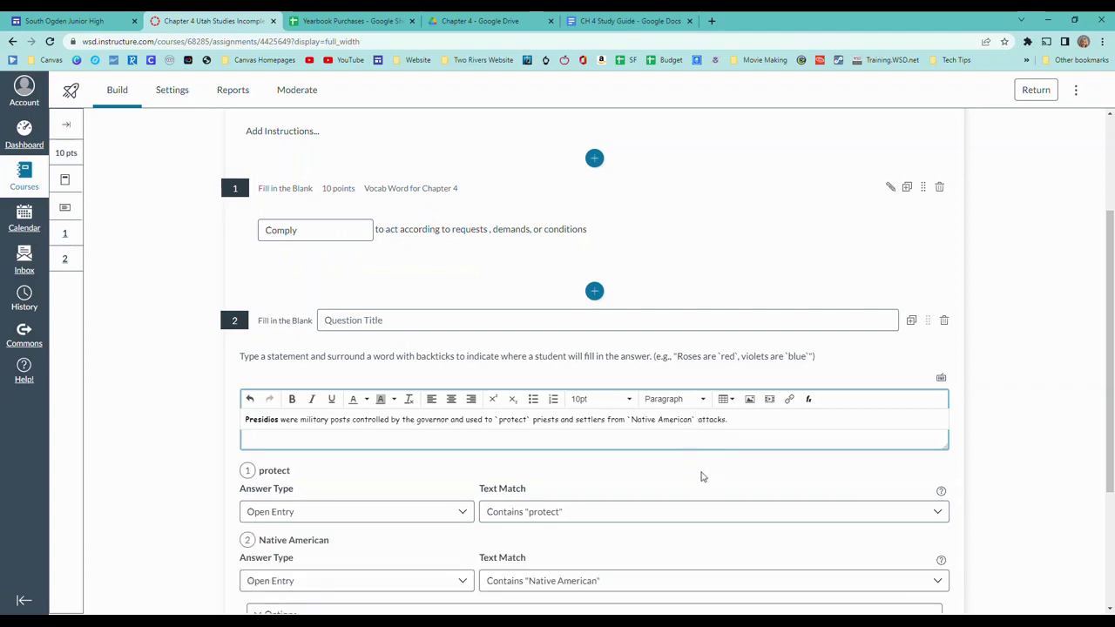
left_click(643, 462)
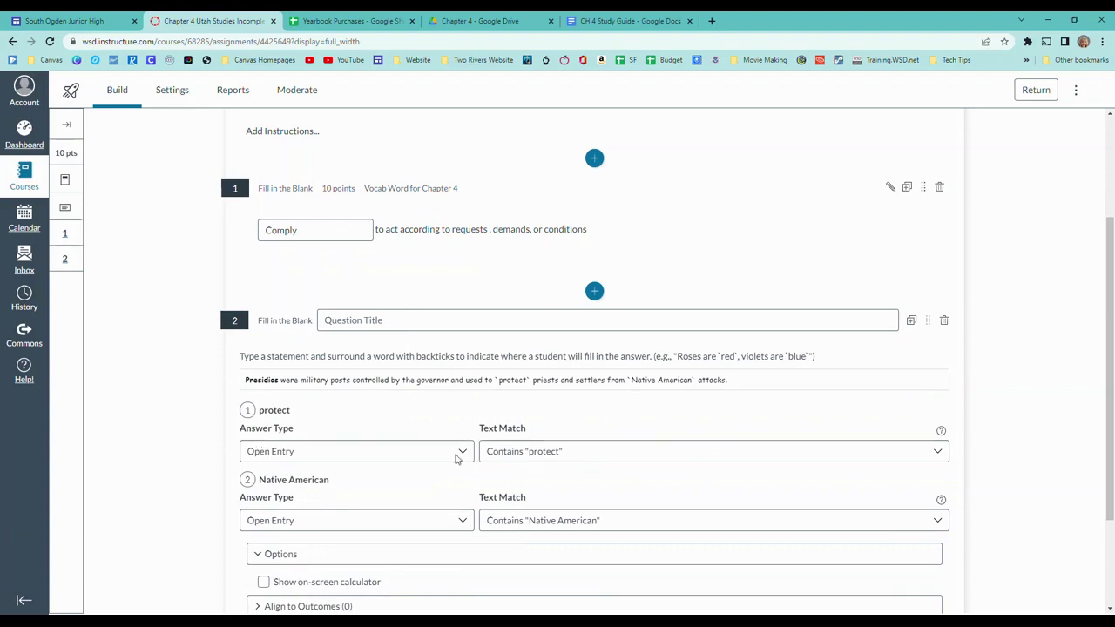
Make the protect blank a Dropdown with distractors distract and keep warm, and the Native American blank a Word Bank with soldiers and women.
left_click(460, 449)
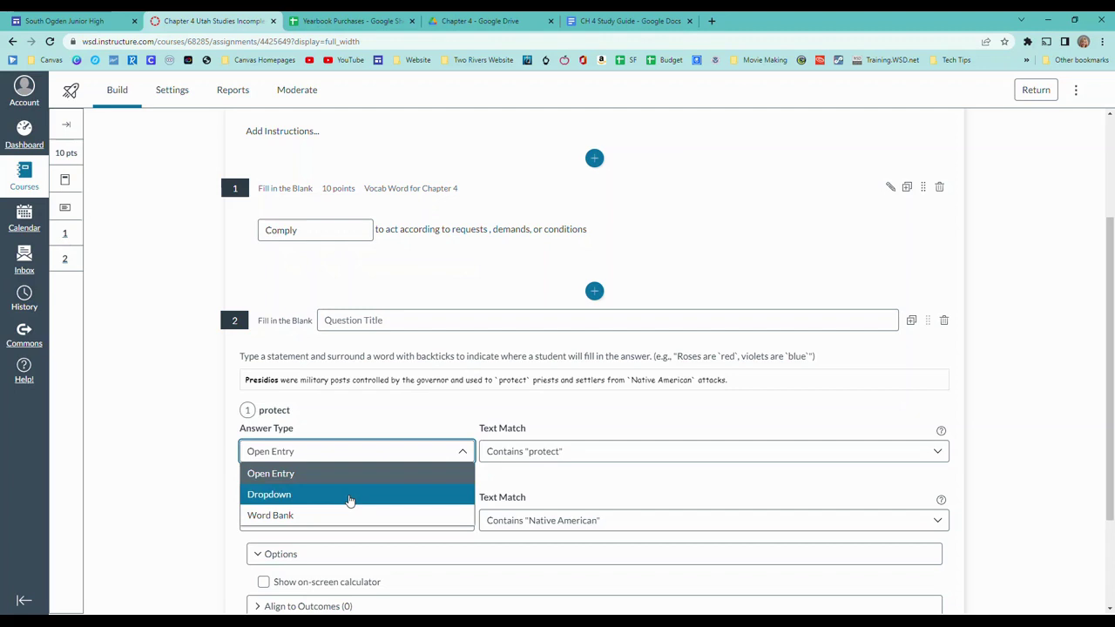
left_click(349, 497)
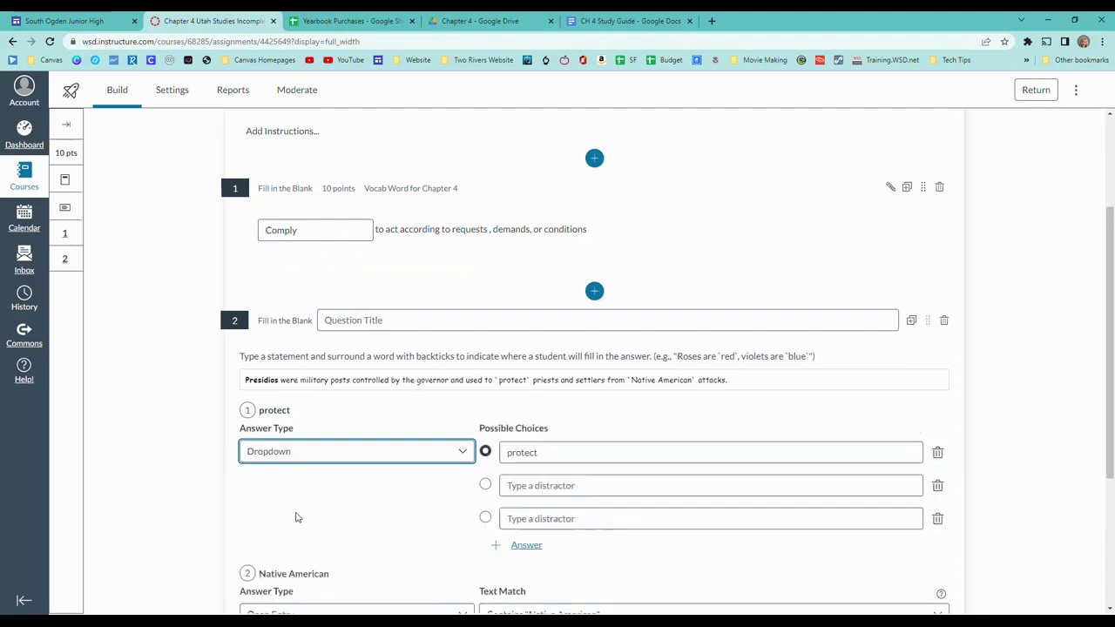
scroll(389, 476, "down", 3)
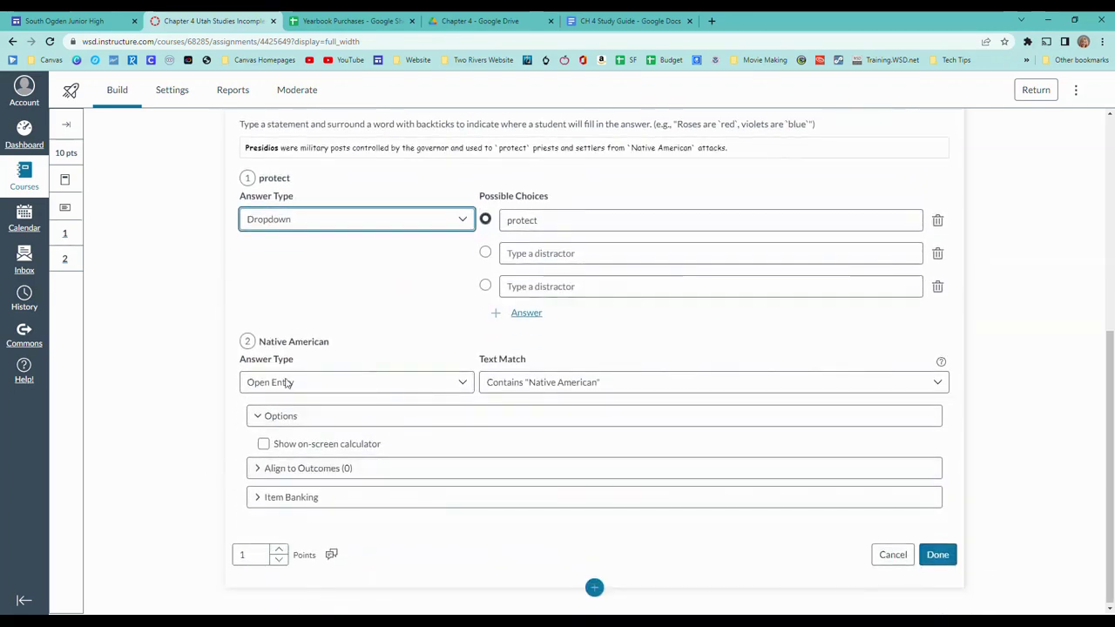
left_click(461, 386)
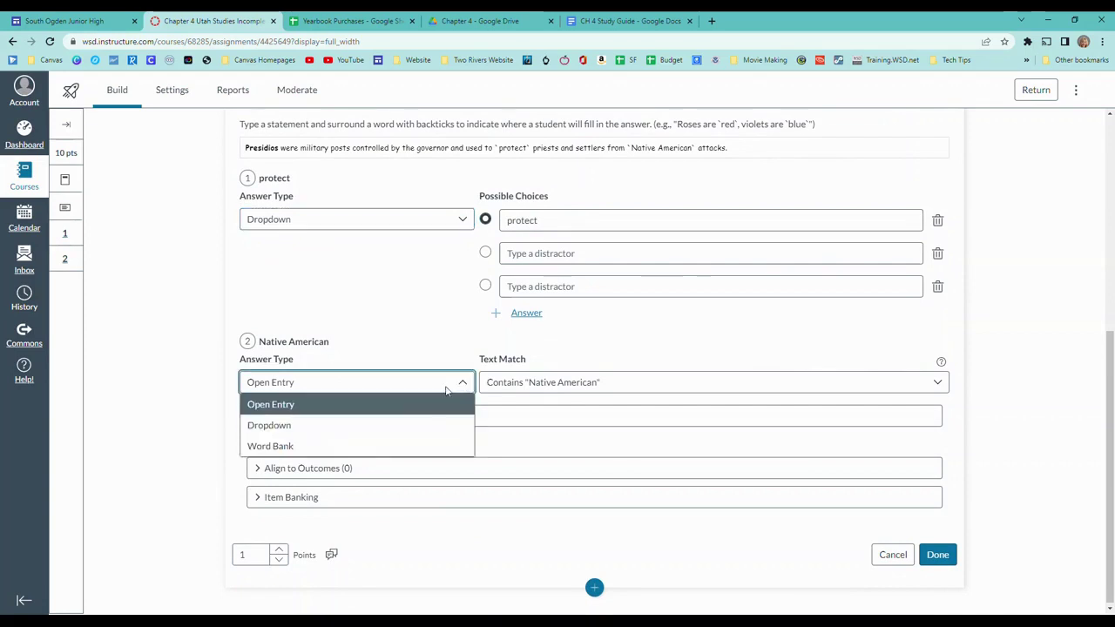
left_click(310, 447)
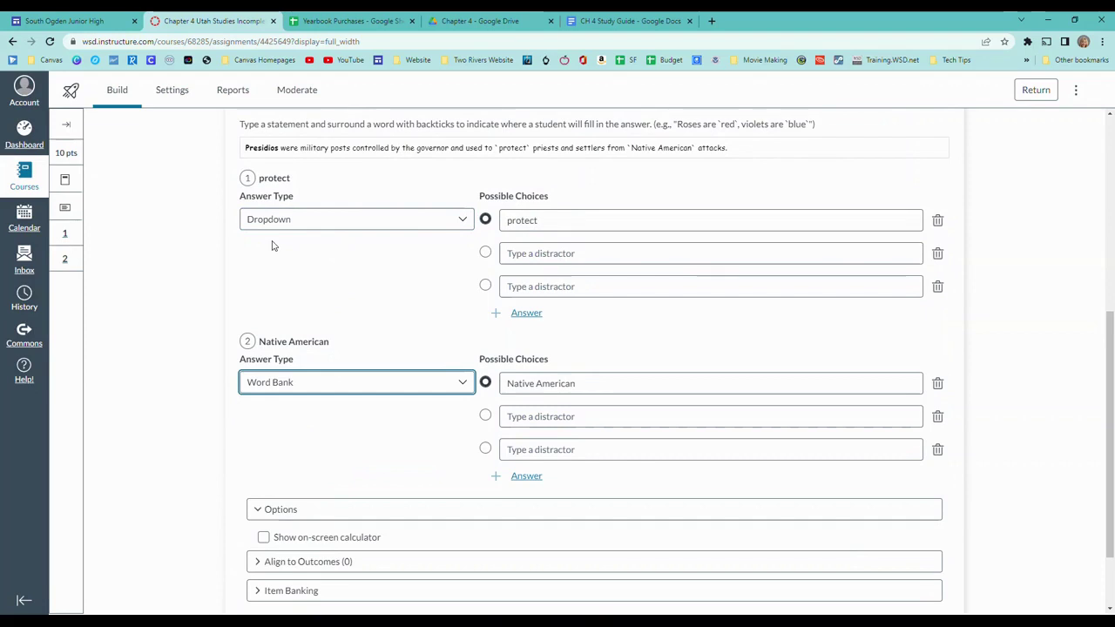
left_click(601, 250)
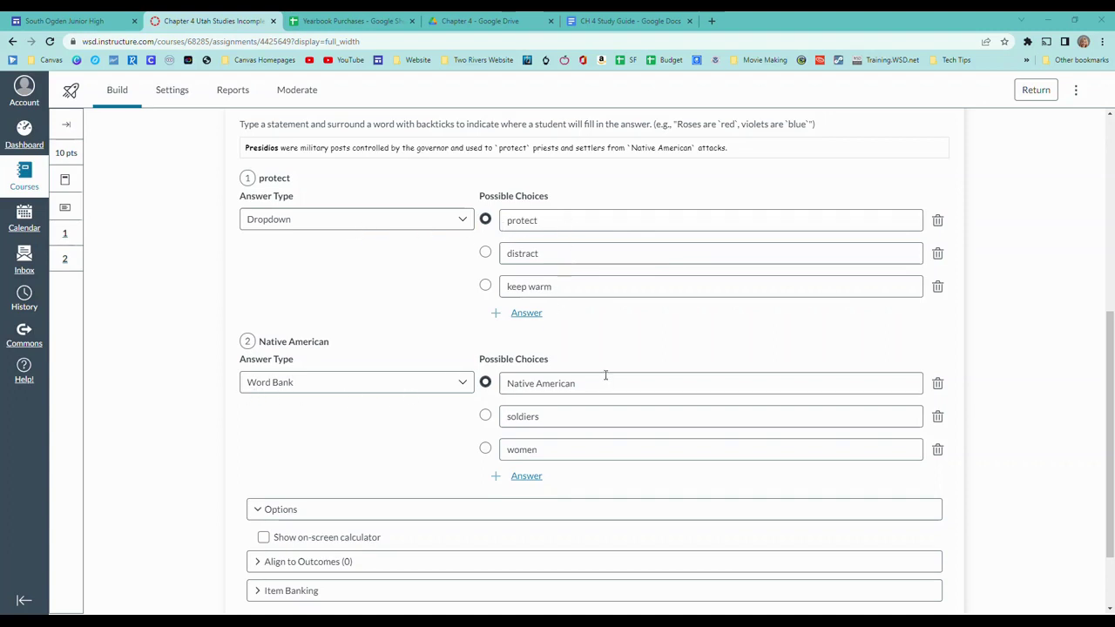
Make the Presidios question worth 20 points and save it.
scroll(607, 376, "down", 2)
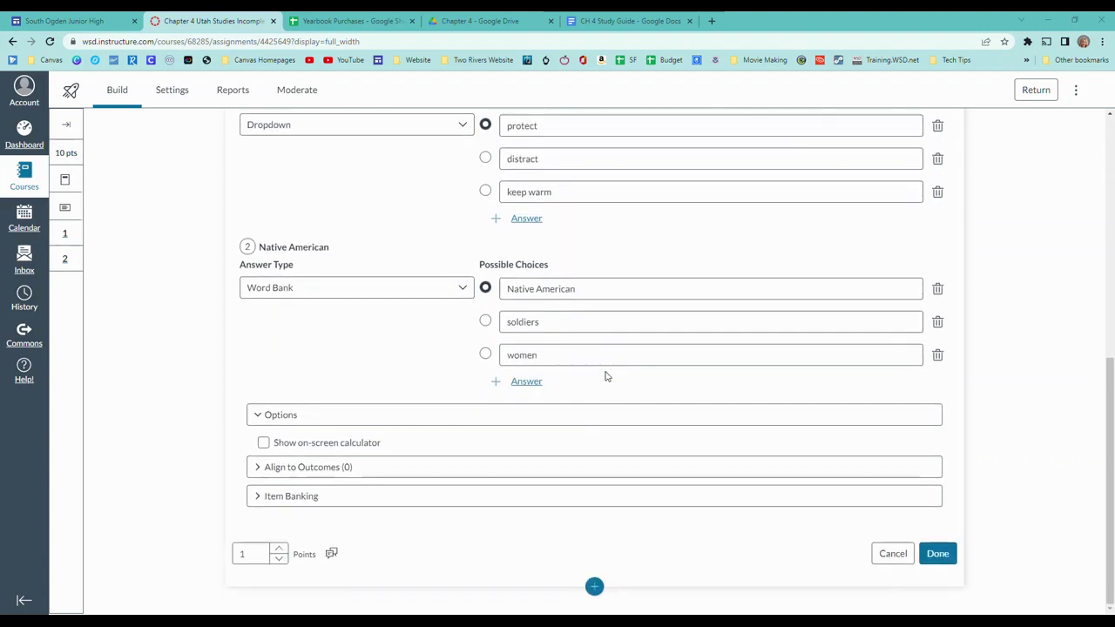
double_click(237, 552)
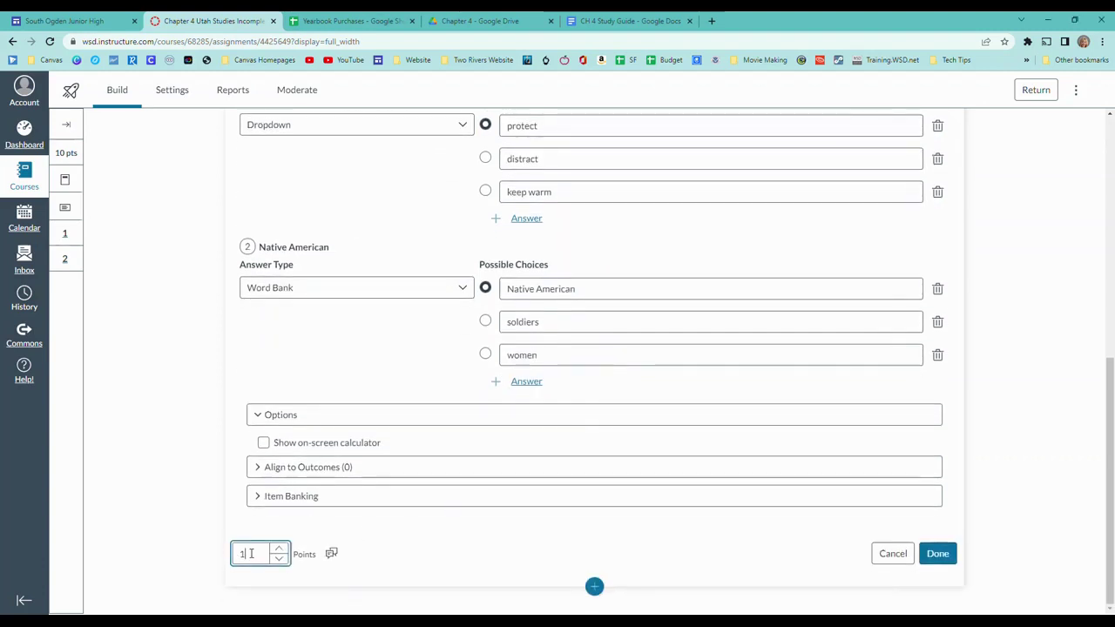
type("20")
left_click(939, 554)
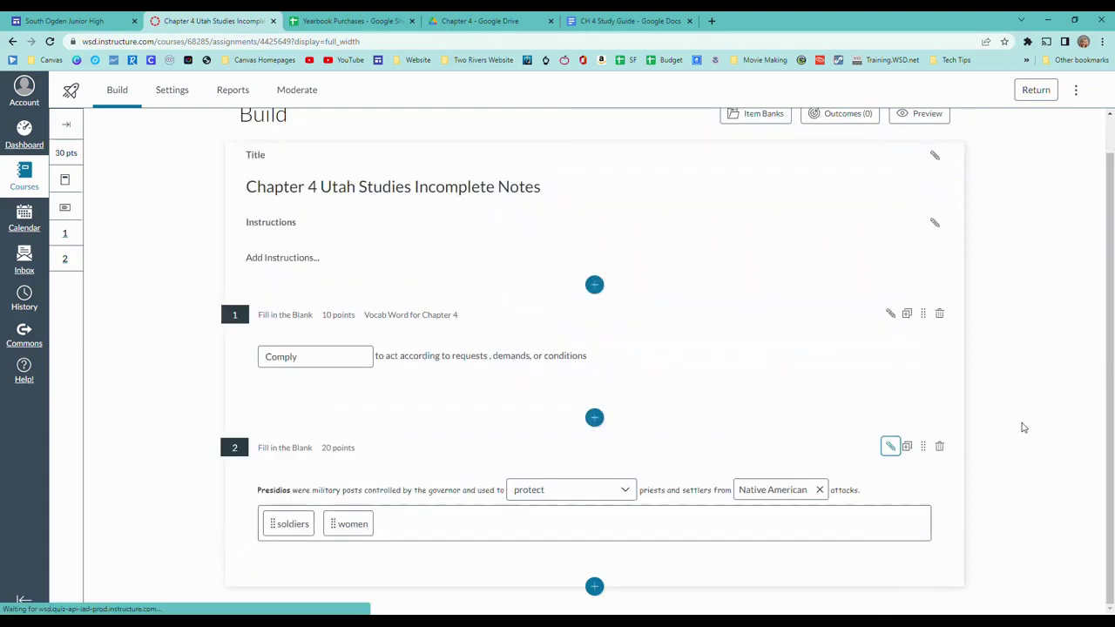
Open the student preview of the quiz and answer question 1 with "comply".
scroll(914, 331, "up", 1)
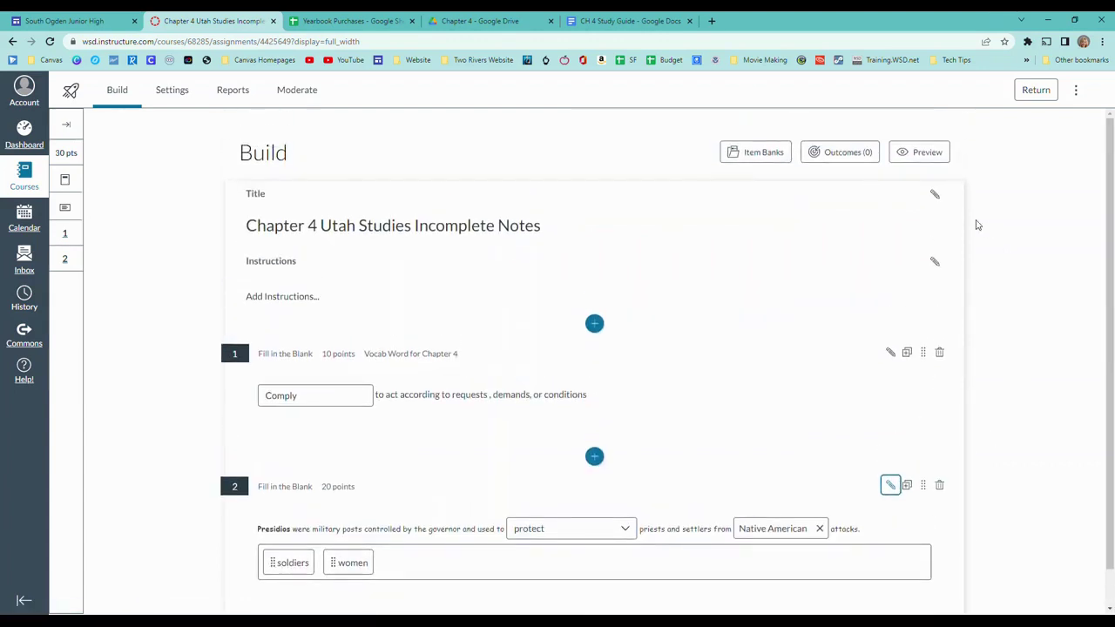
left_click(928, 154)
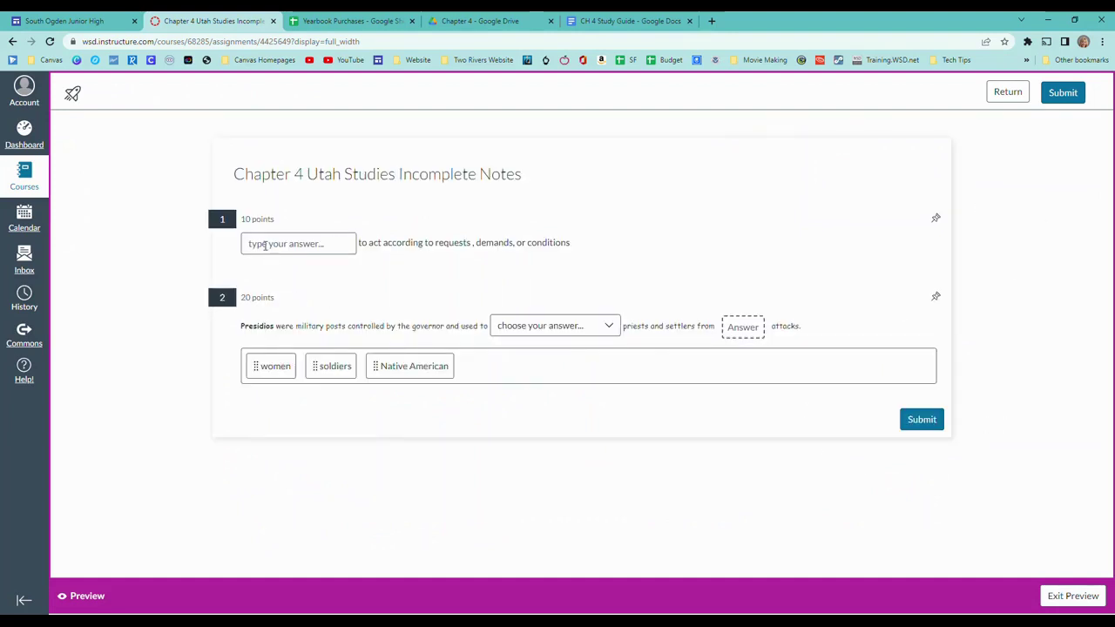
left_click(264, 245)
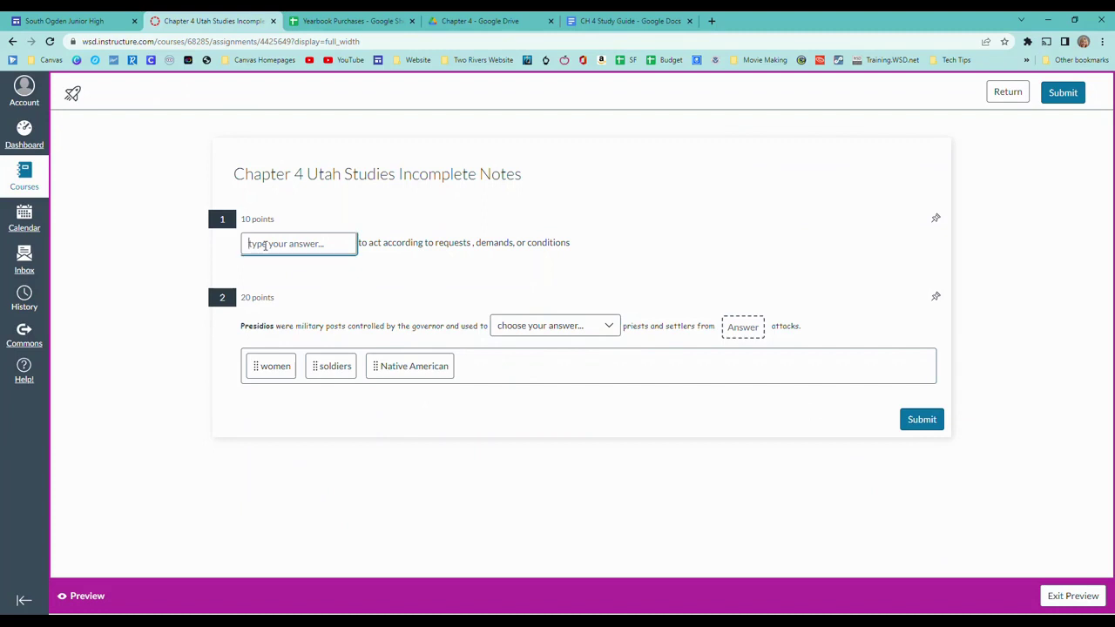
type("comply")
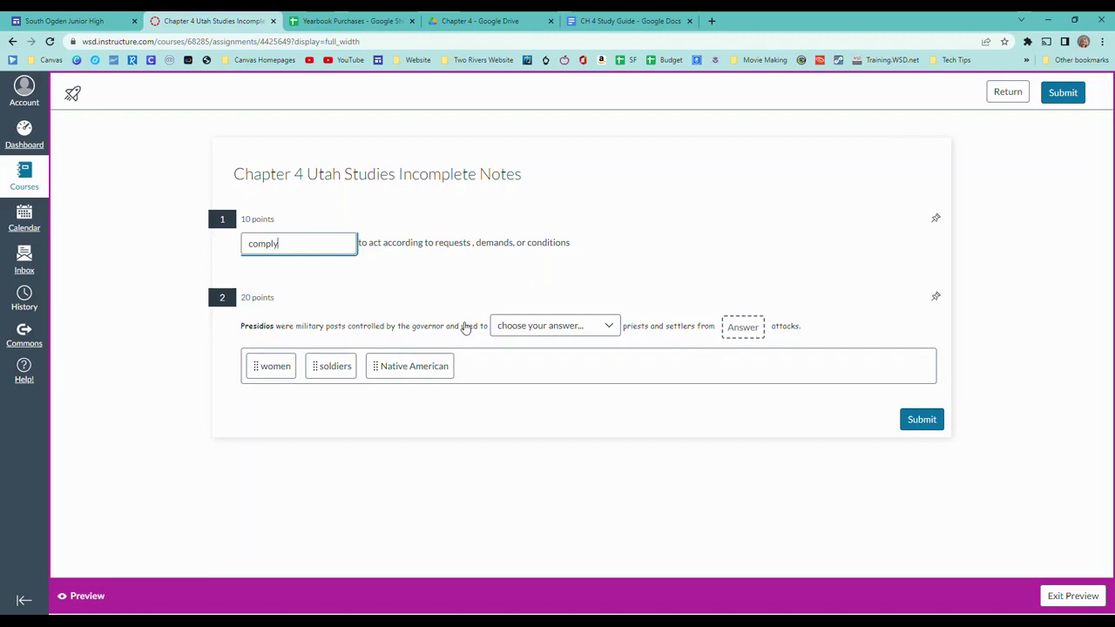
Answer question 2 in the preview, choosing protect for the dropdown and placing Native American from the word bank in the second blank.
left_click(608, 326)
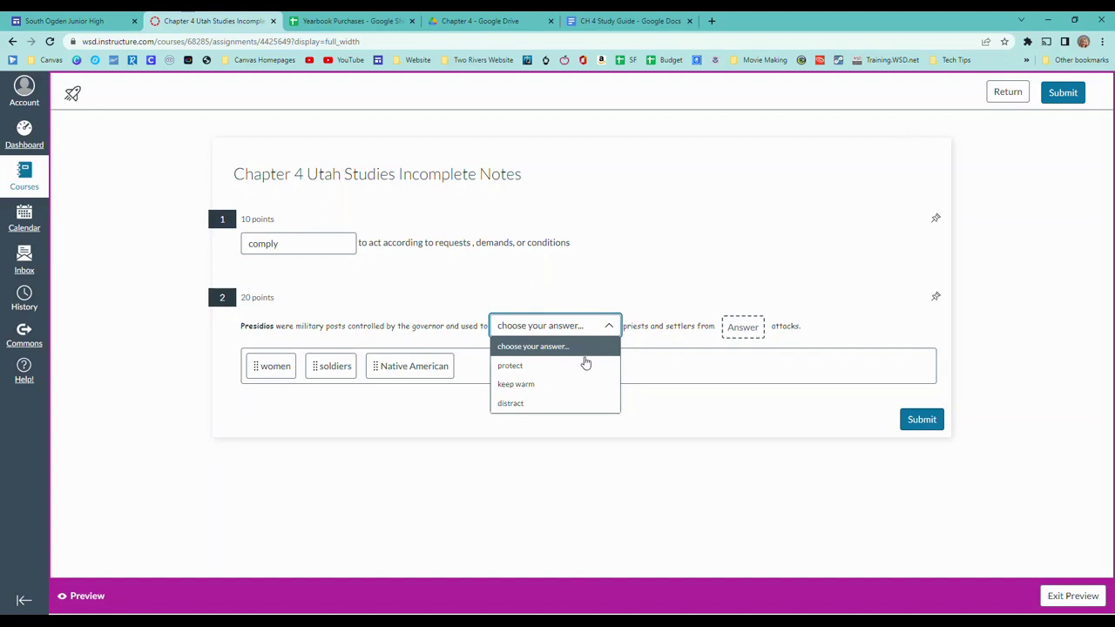
left_click(585, 368)
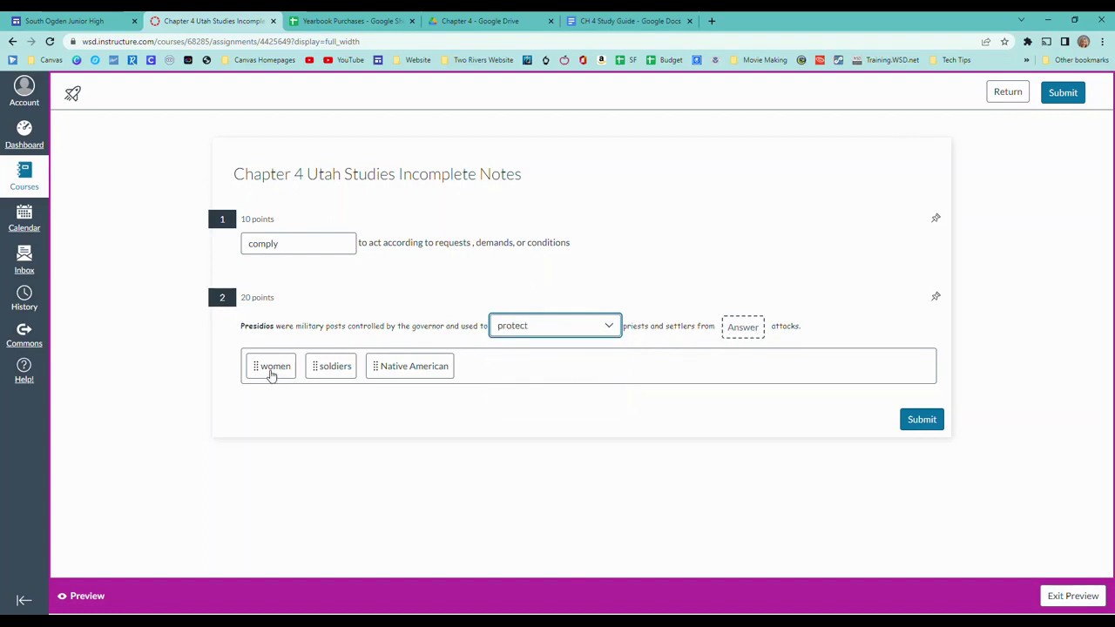
left_click_drag(445, 369, 758, 334)
Submit the preview attempt, check its results, and exit the preview.
left_click(922, 410)
left_click(685, 386)
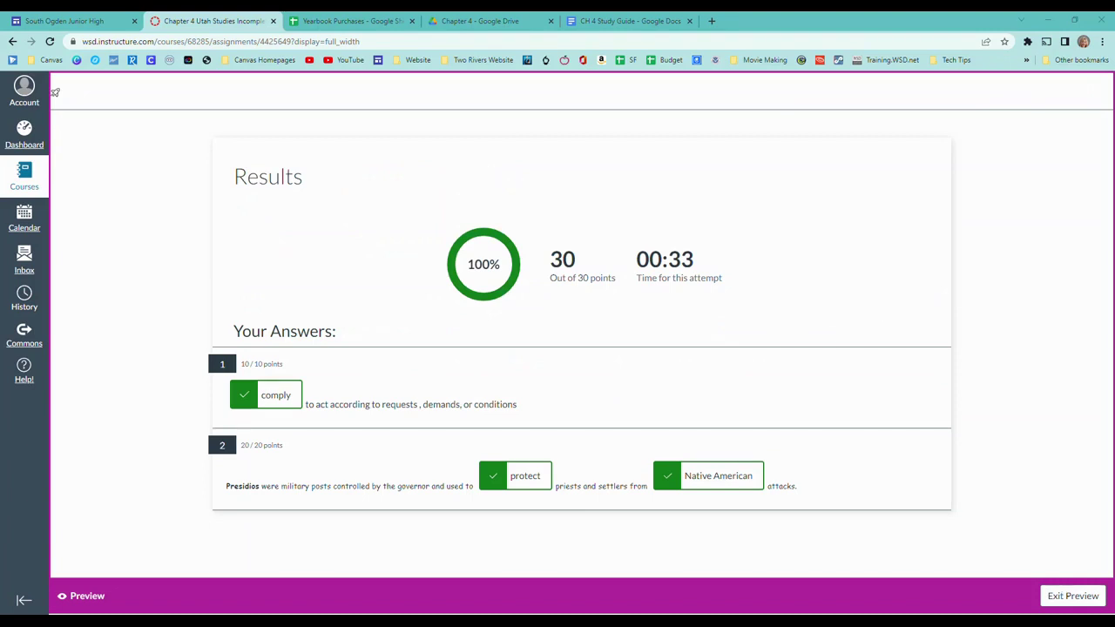
left_click(1067, 602)
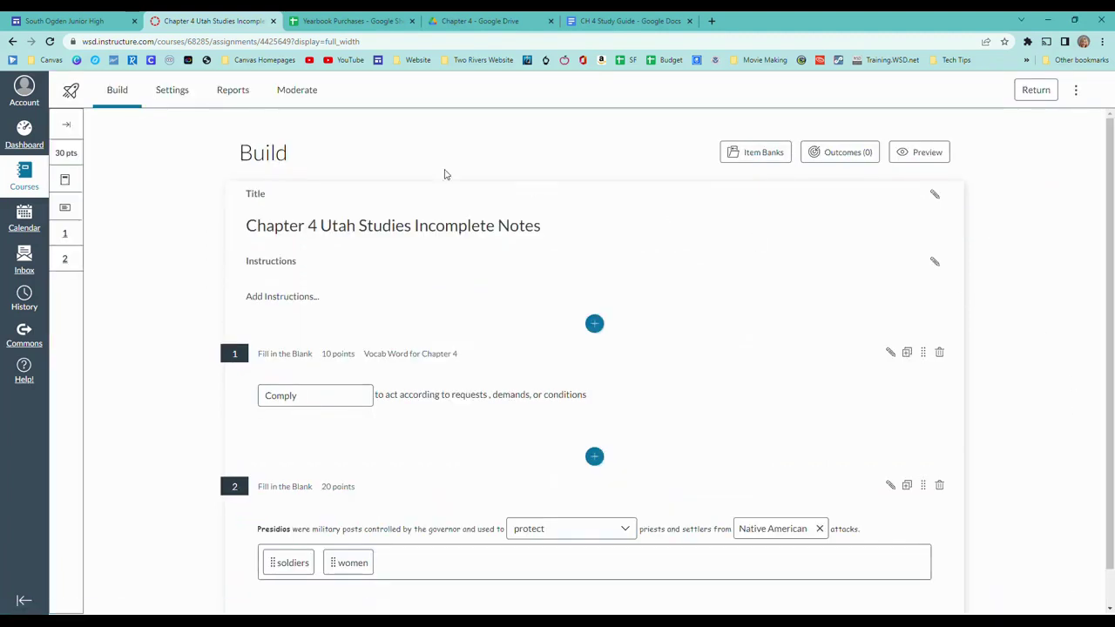
Allow multiple attempts in the quiz settings and return to the assignment details.
left_click(185, 90)
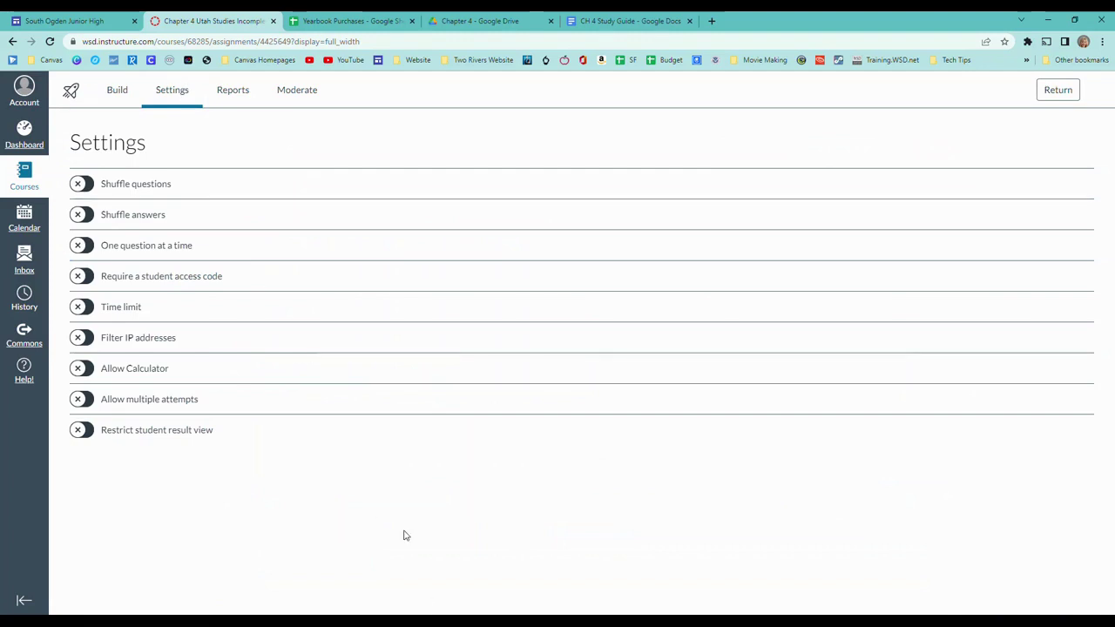
left_click(81, 400)
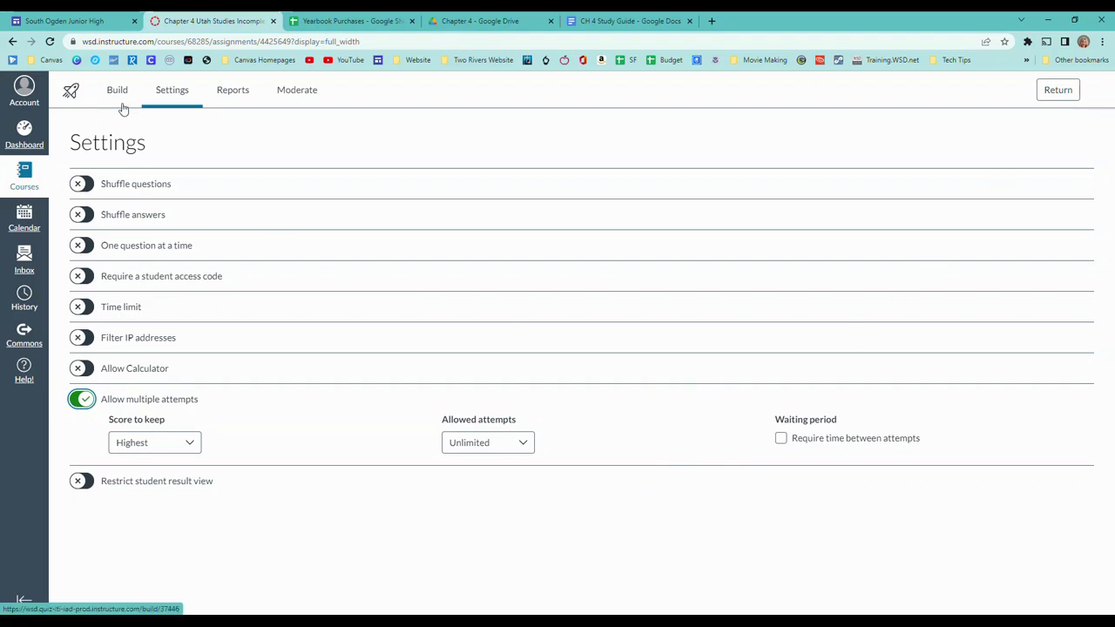
left_click(1058, 90)
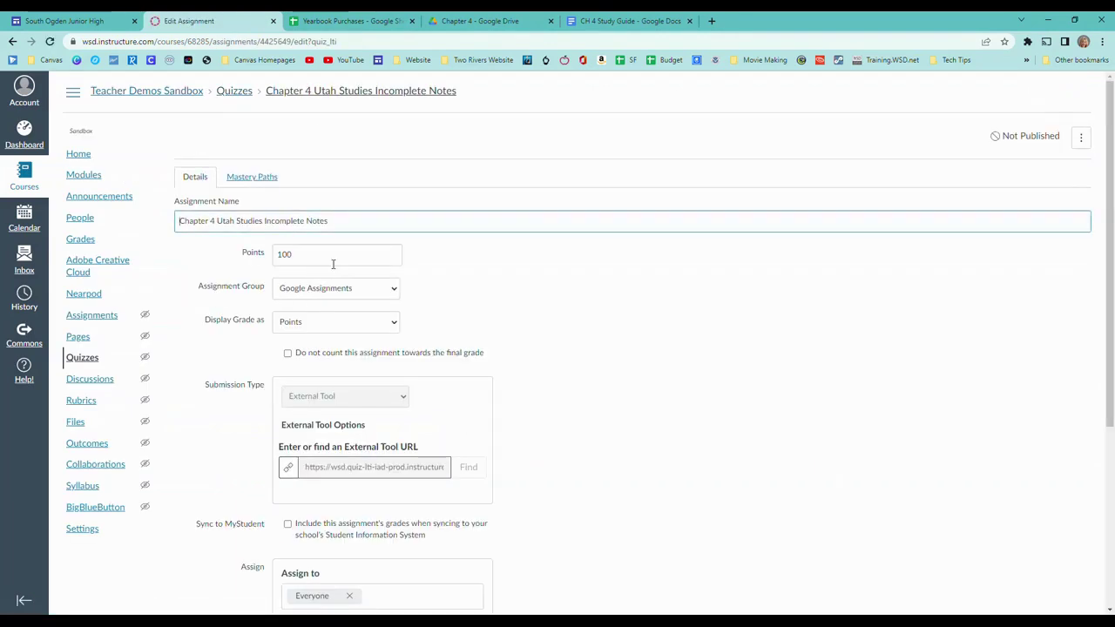
Set the assignment's points to 30 and include its grades in the sync to MyStudent.
left_click_drag(329, 252, 238, 252)
type("30")
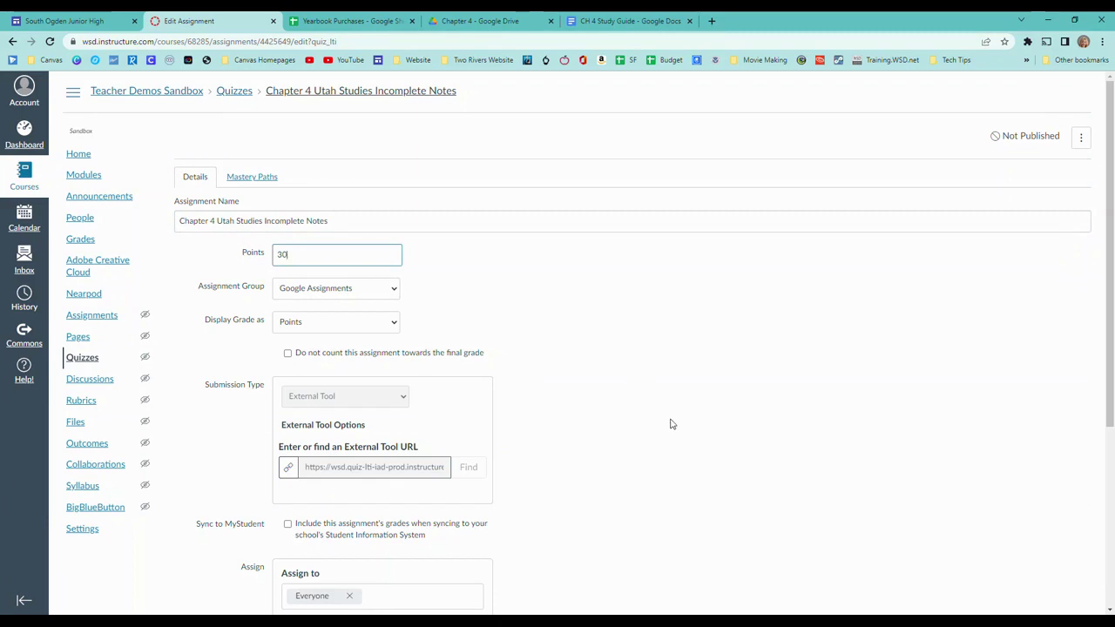
scroll(666, 392, "down", 3)
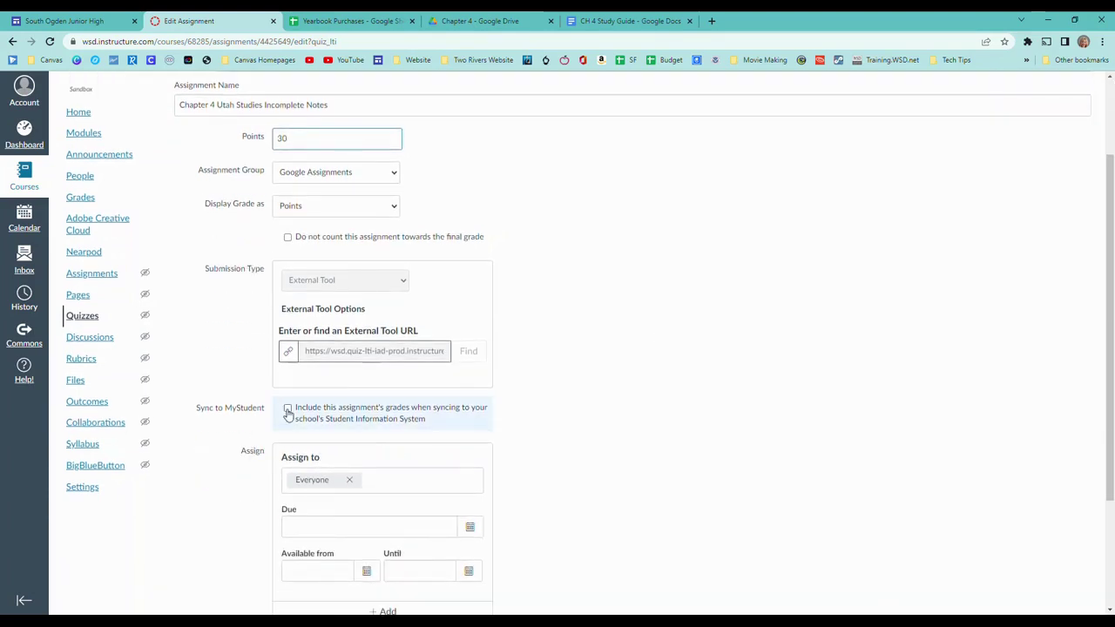
left_click(288, 408)
Set the due date to Sep 27, 2022, 11:59 PM and save the assignment.
left_click(470, 526)
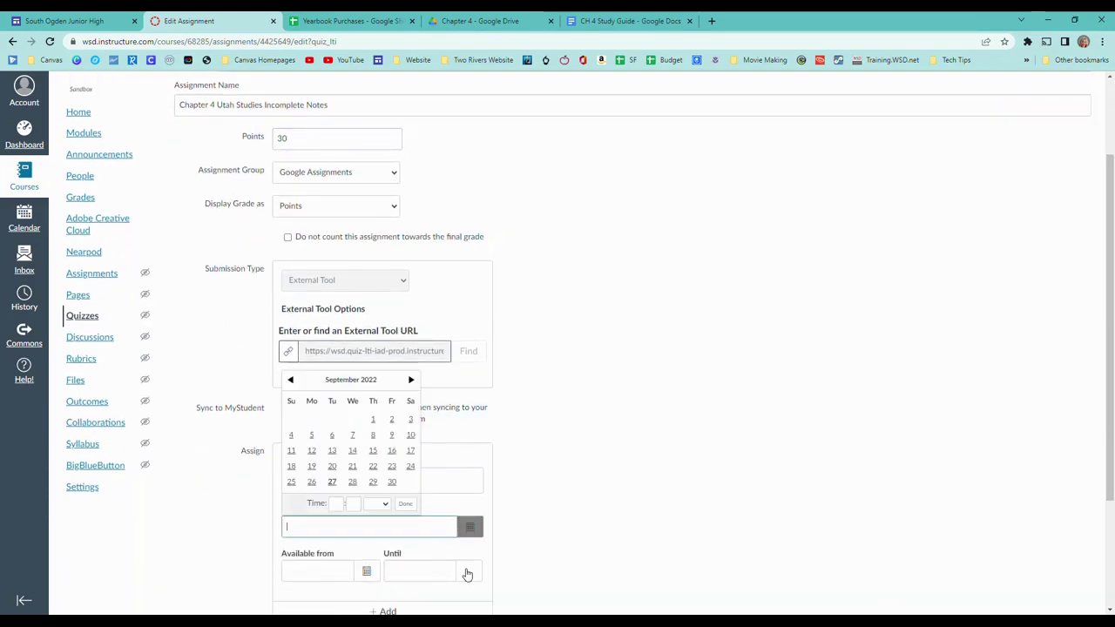
left_click(332, 481)
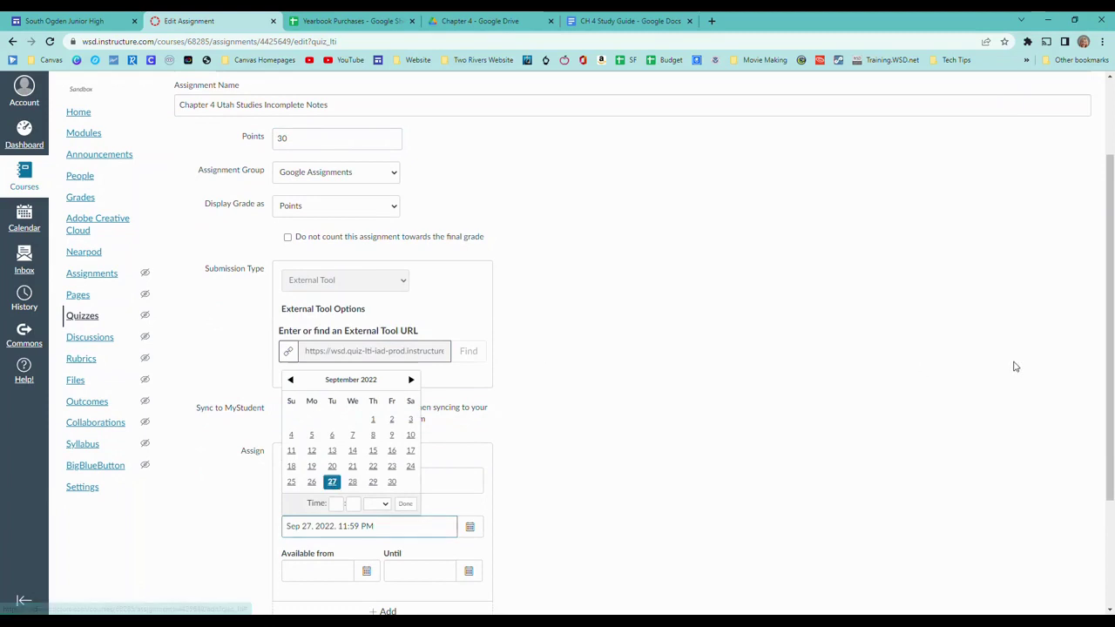
scroll(1014, 367, "down", 2)
left_click(965, 510)
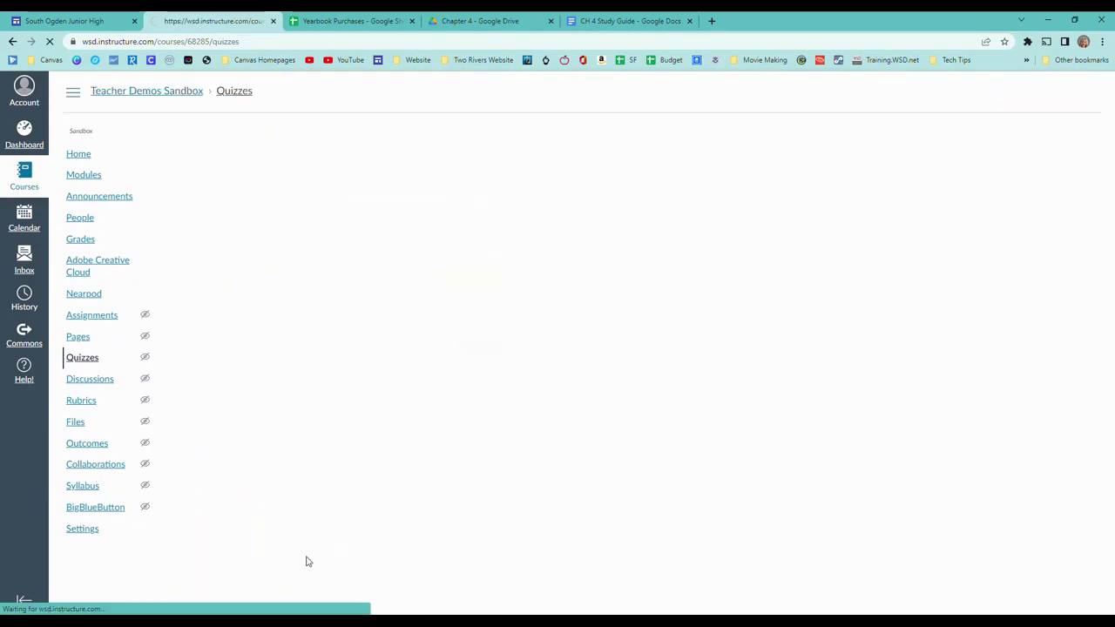